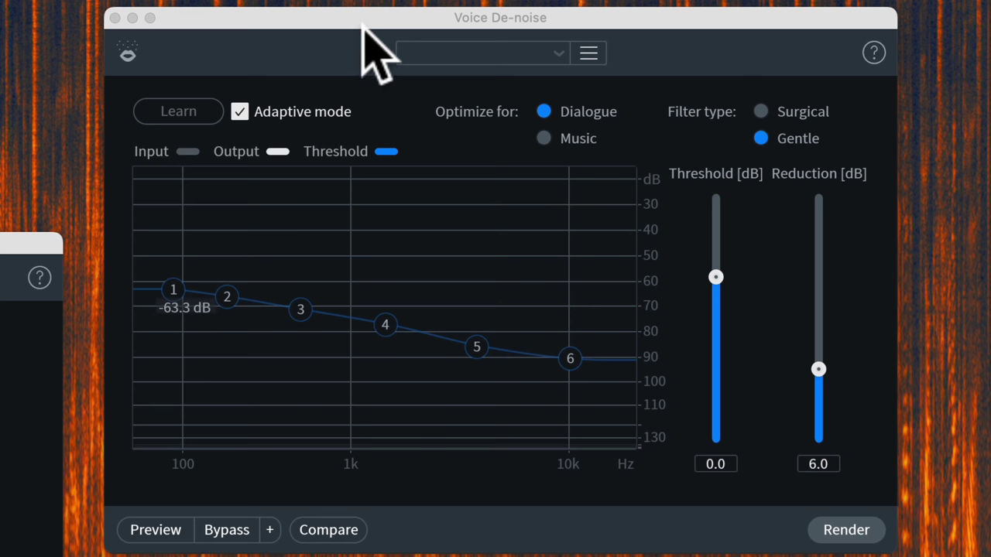
Step: Place the Voice De-noise window beside the Waveform Statistics window and play about the first ten seconds of the recording
drag(365, 26, 376, 17)
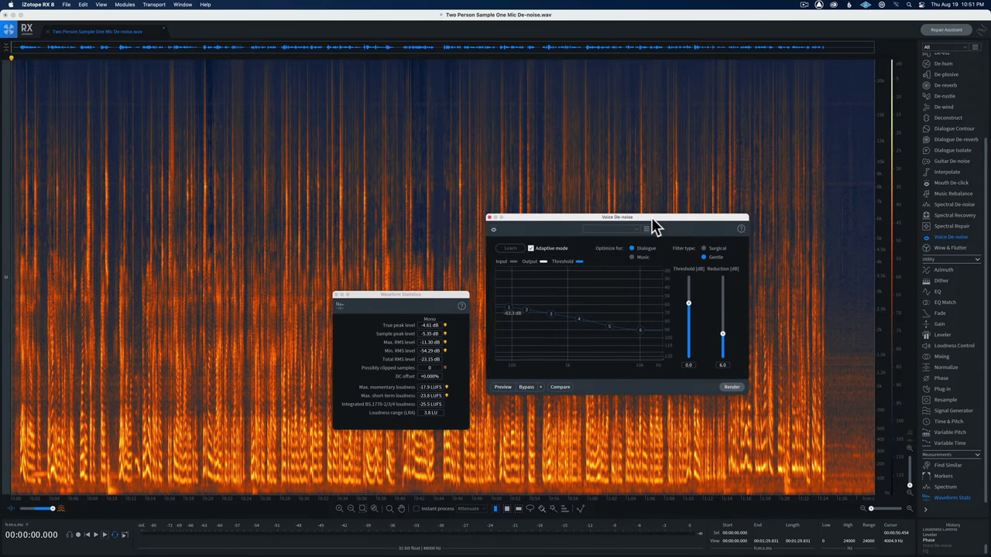
drag(652, 219, 631, 255)
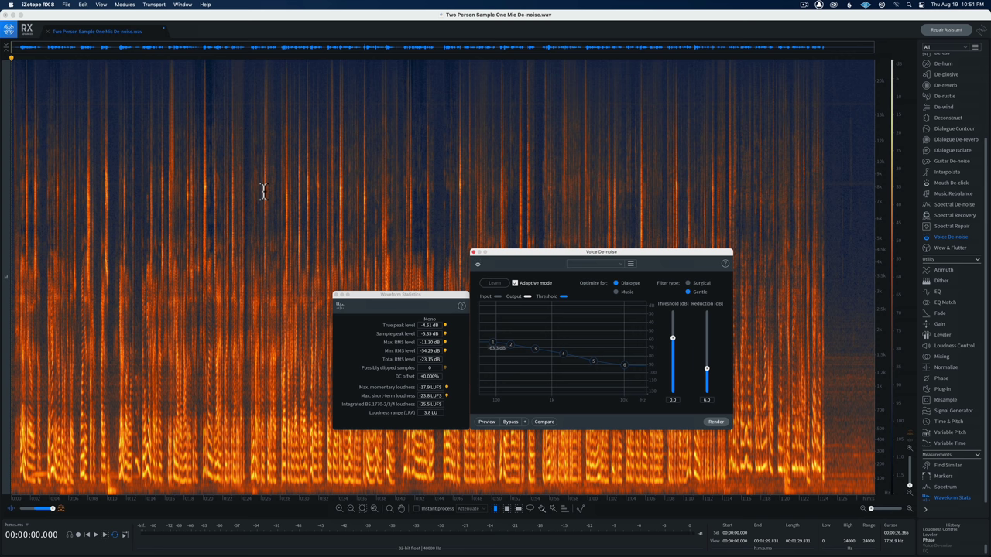
key(space)
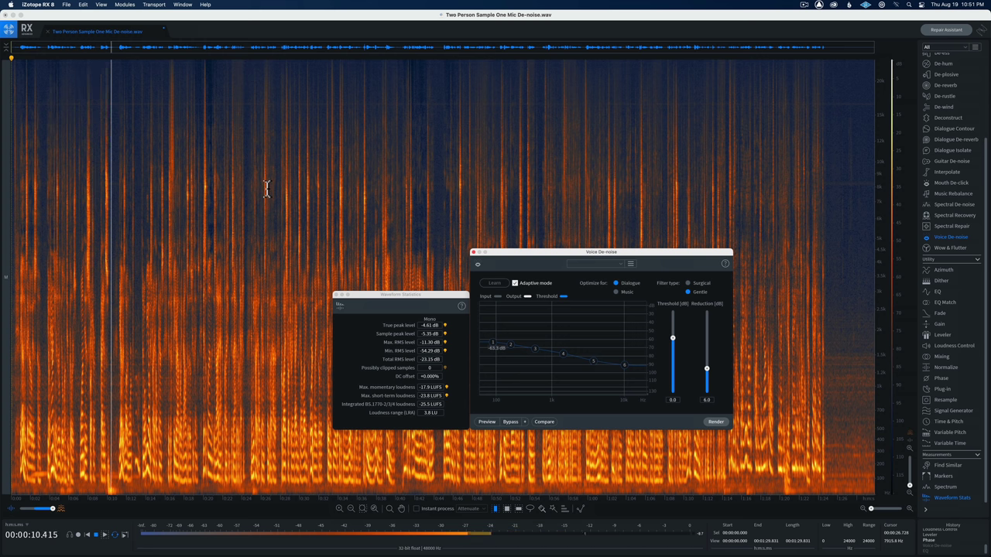
key(space)
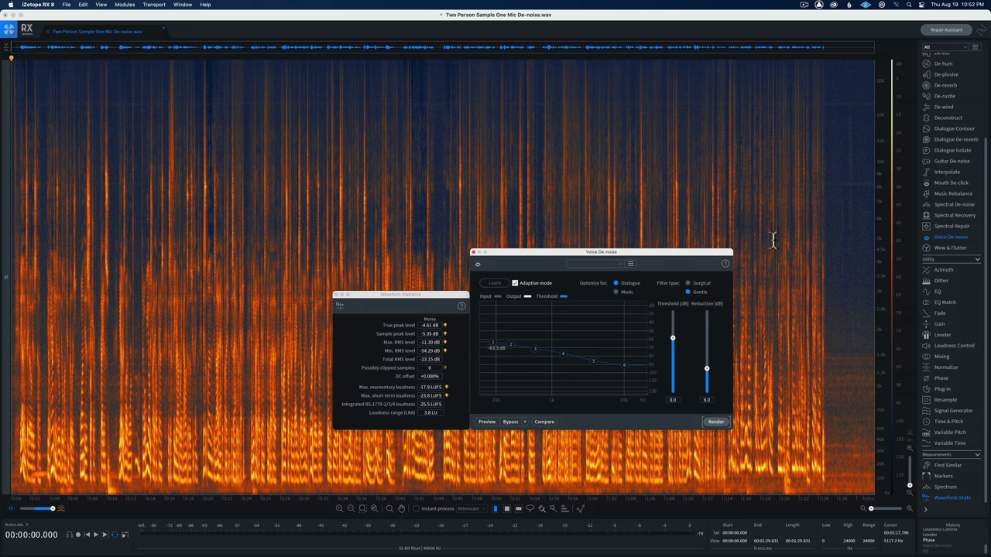
Step: Select and play the noise-only tail from about 1:25 to the end, clear the selection, and close the Waveform Statistics window
drag(828, 258, 889, 266)
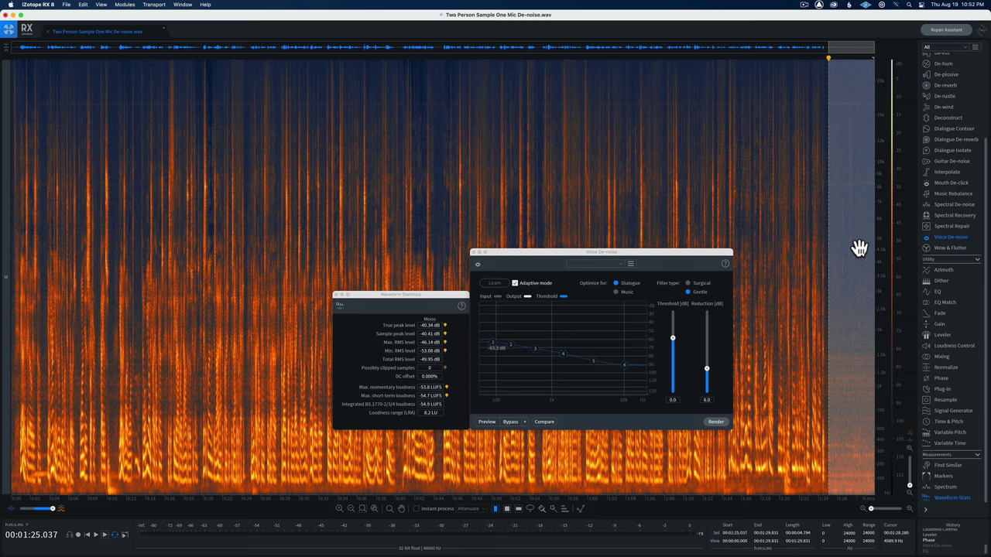
key(space)
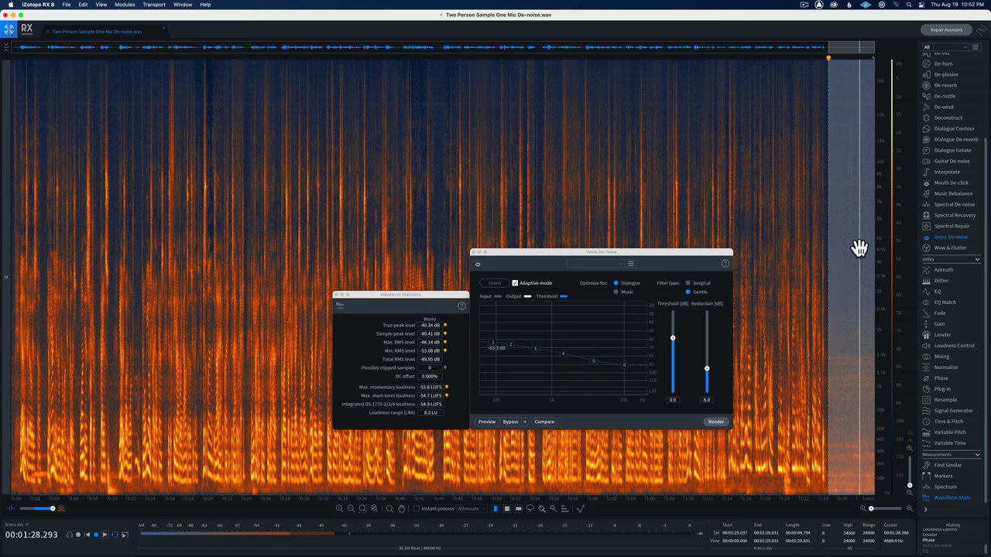
click(788, 237)
key(alt+shift+w)
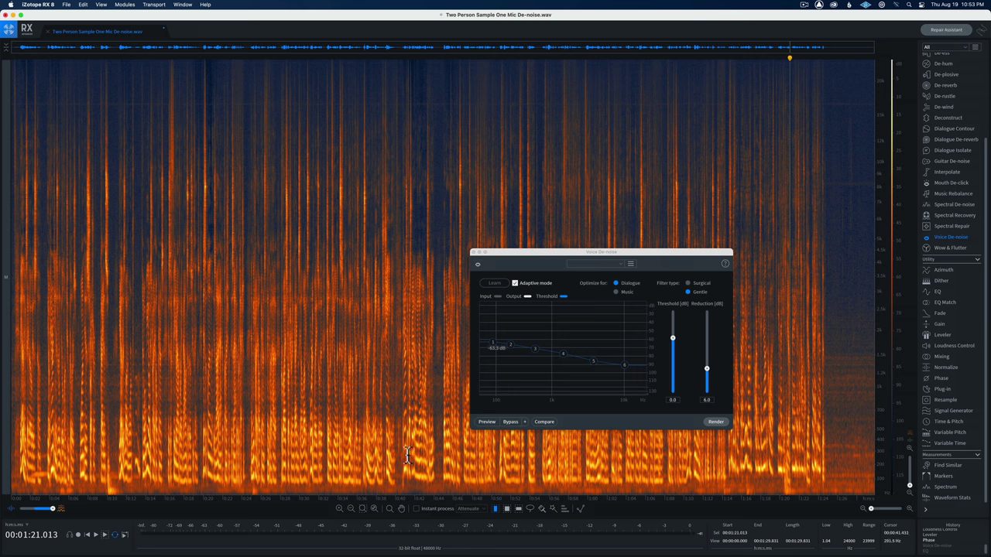
Step: Mark and deselect the speech phrase before 0:44, and view the recording as a waveform before returning to the spectrogram
drag(399, 470, 441, 474)
click(433, 474)
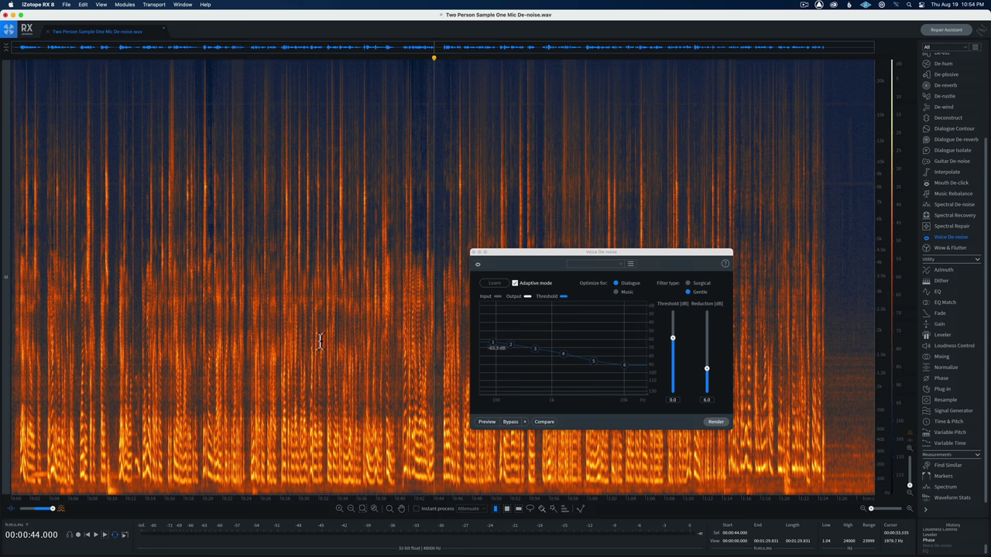
drag(53, 511, 11, 513)
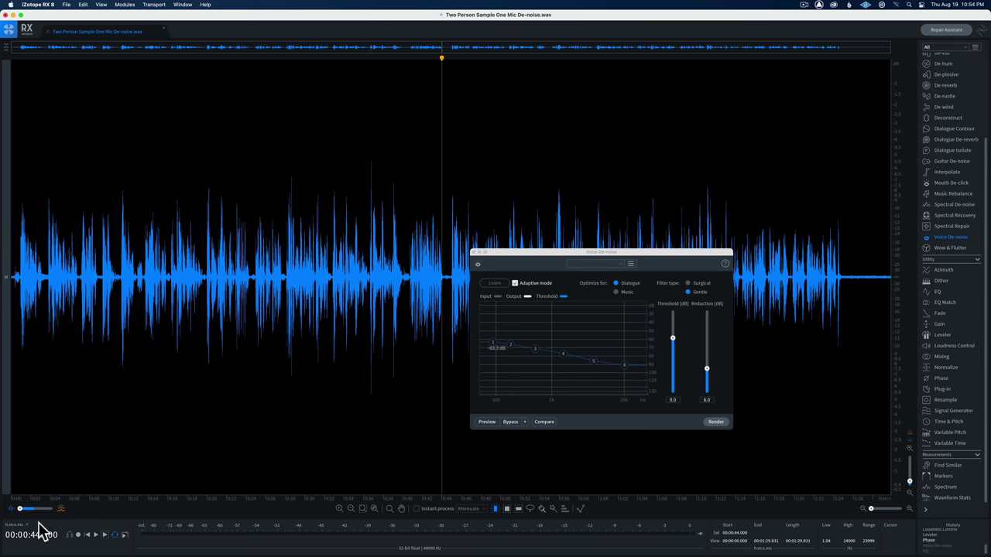
drag(21, 508, 72, 511)
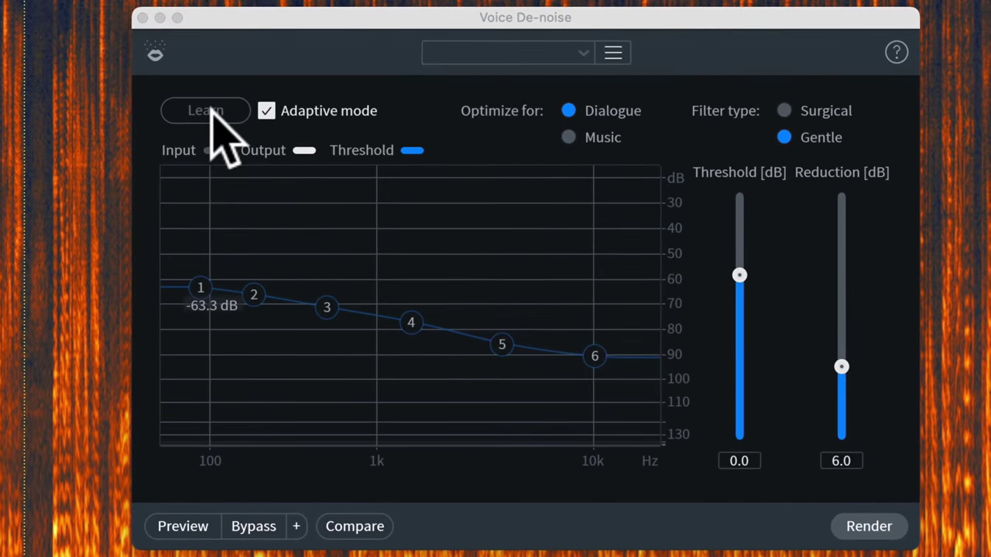
Step: Turn off Adaptive mode in Voice De-noise so that a noise profile can be learned manually
click(221, 117)
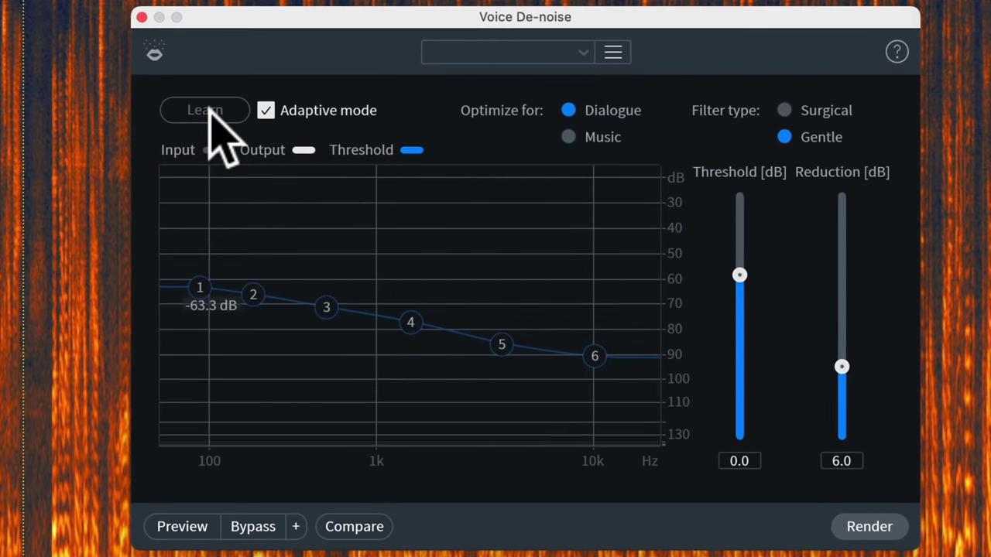
click(266, 111)
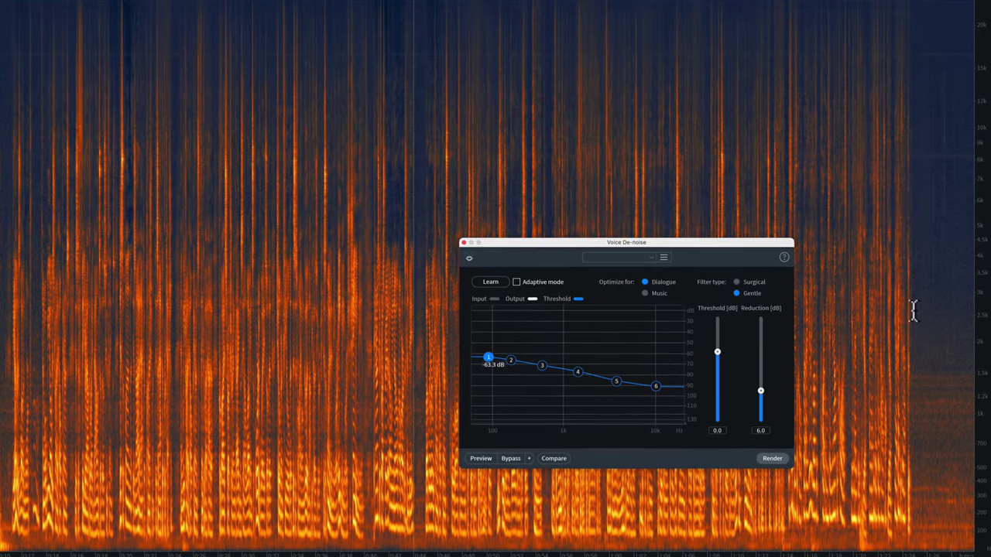
Step: Select the noise tail at the end together with the short pause near 0:44, and clear the combined selection
drag(909, 310, 980, 312)
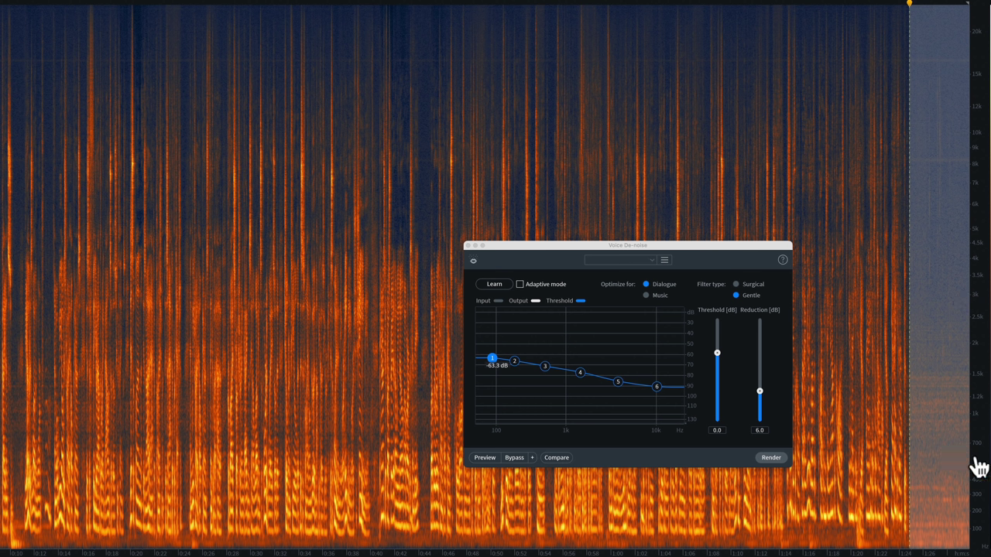
click(425, 520)
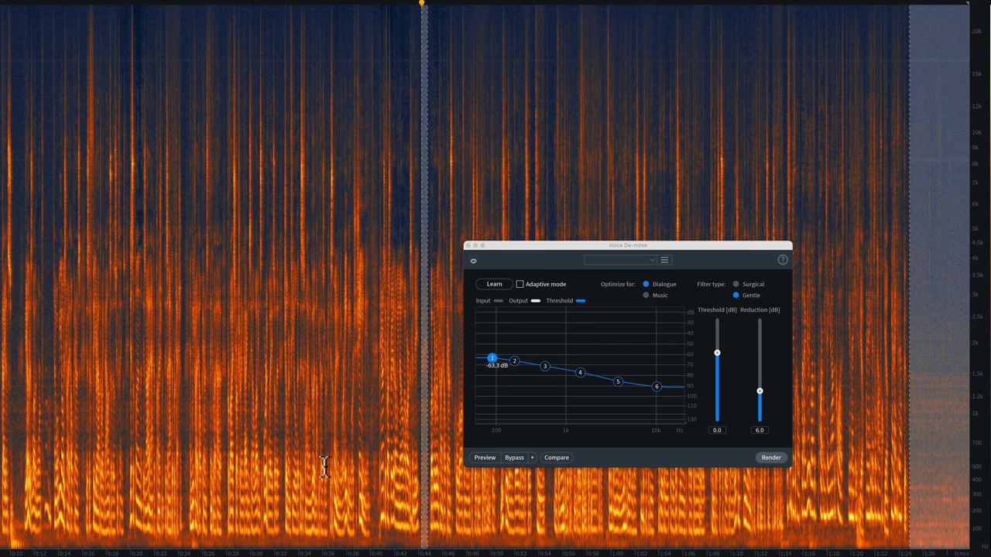
click(408, 458)
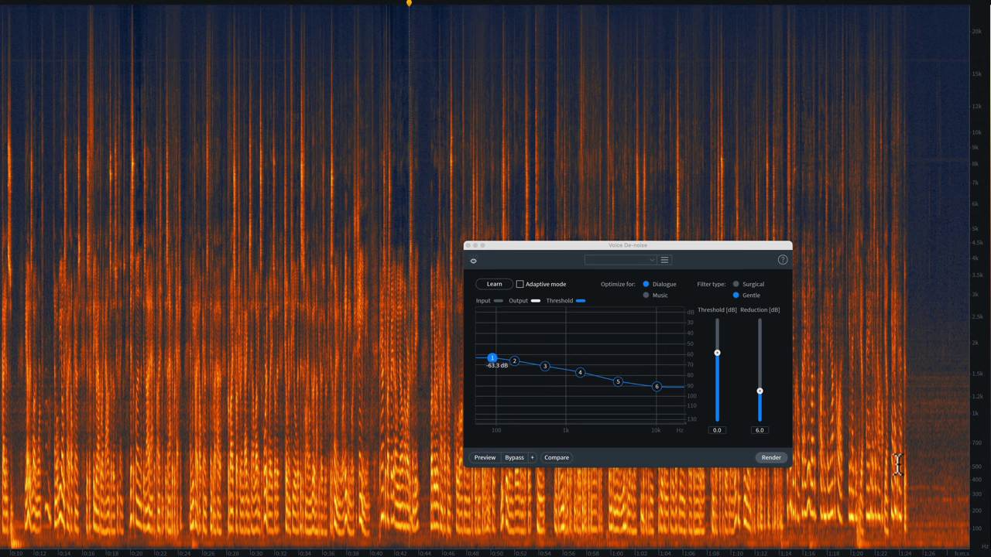
Step: Learn a noise profile from only the noise-only tail at the end of the recording
drag(907, 465, 986, 464)
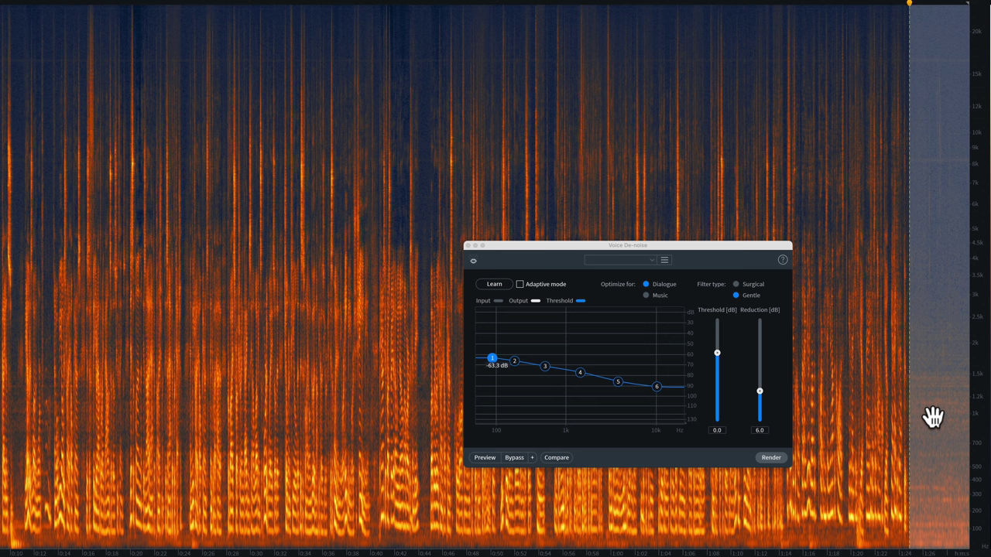
click(496, 284)
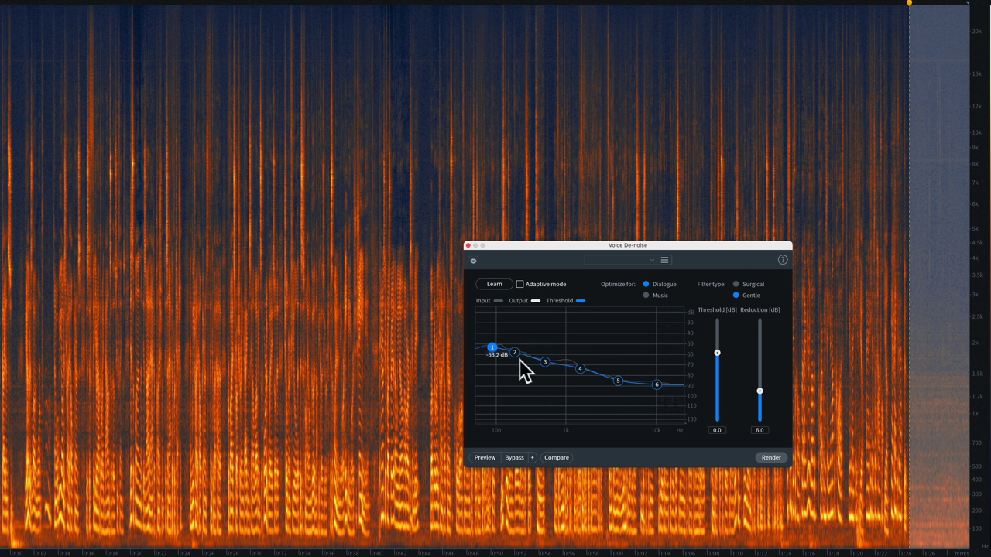
Step: Adjust the lowest-frequency threshold node (1) down and up, leaving it at about -50.6 dB
click(492, 348)
mouse_move(657, 388)
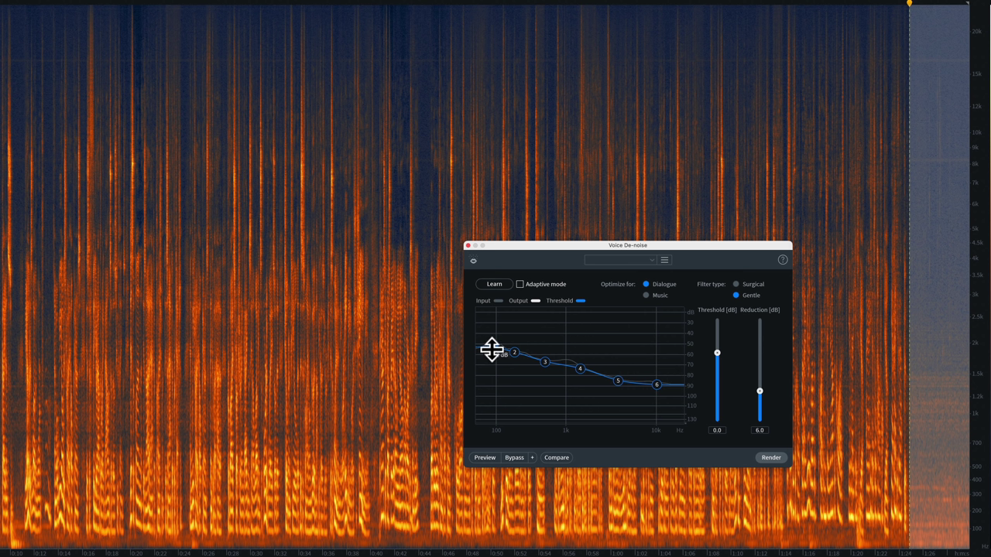
mouse_move(492, 350)
mouse_down()
mouse_move(495, 398)
mouse_move(490, 324)
mouse_move(491, 365)
mouse_move(488, 348)
mouse_move(486, 356)
mouse_up()
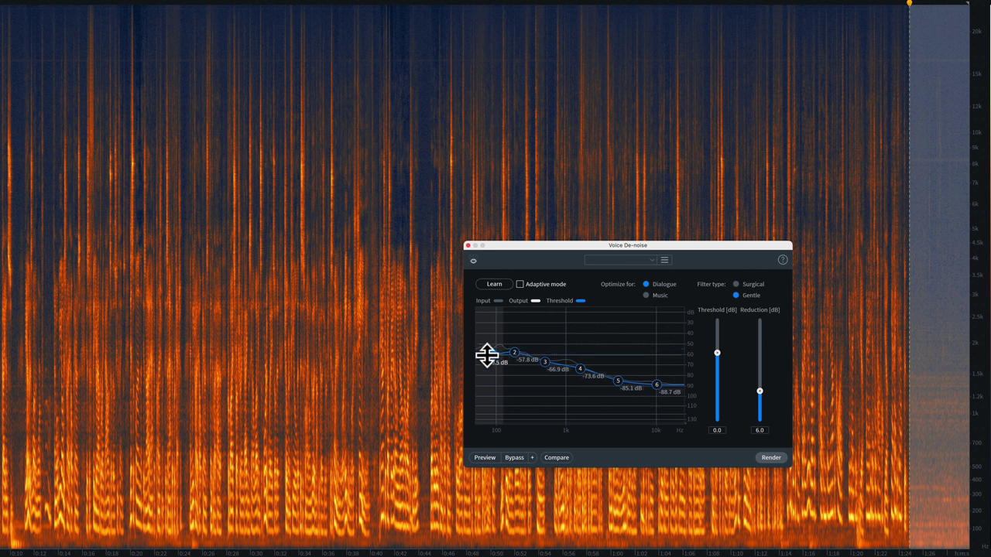
drag(486, 356, 486, 327)
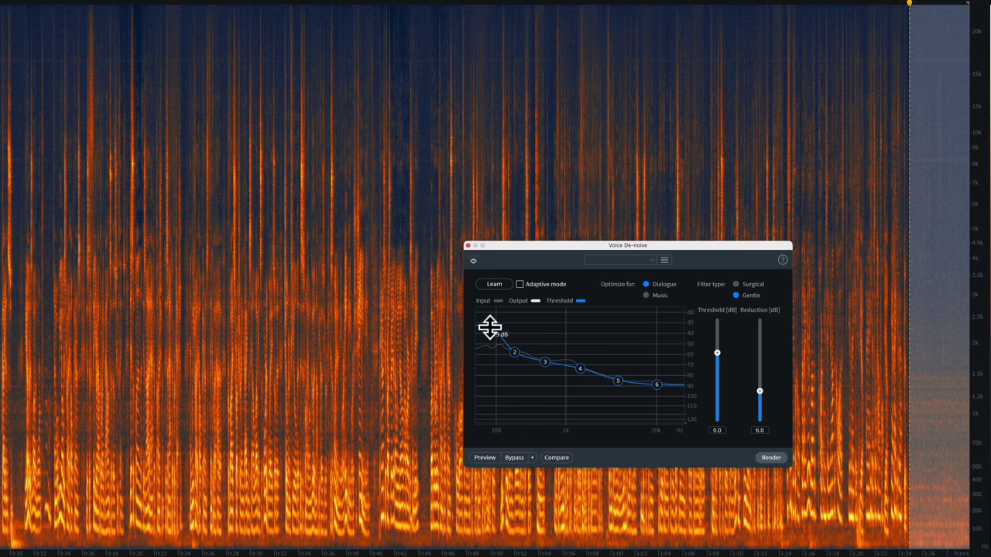
drag(489, 327, 493, 344)
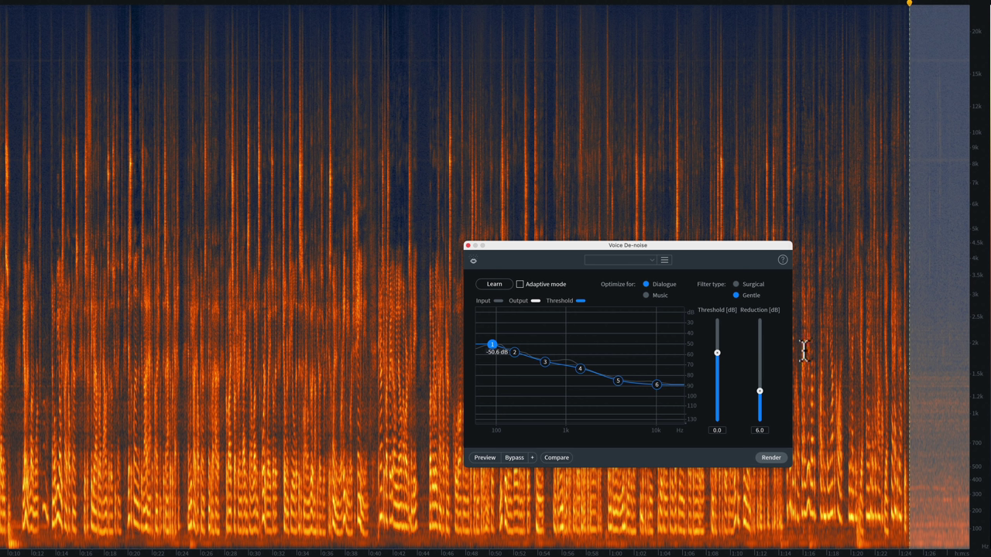
Step: Turn on Adaptive mode and preview the noise reduction from the start of the recording with nothing selected
click(520, 285)
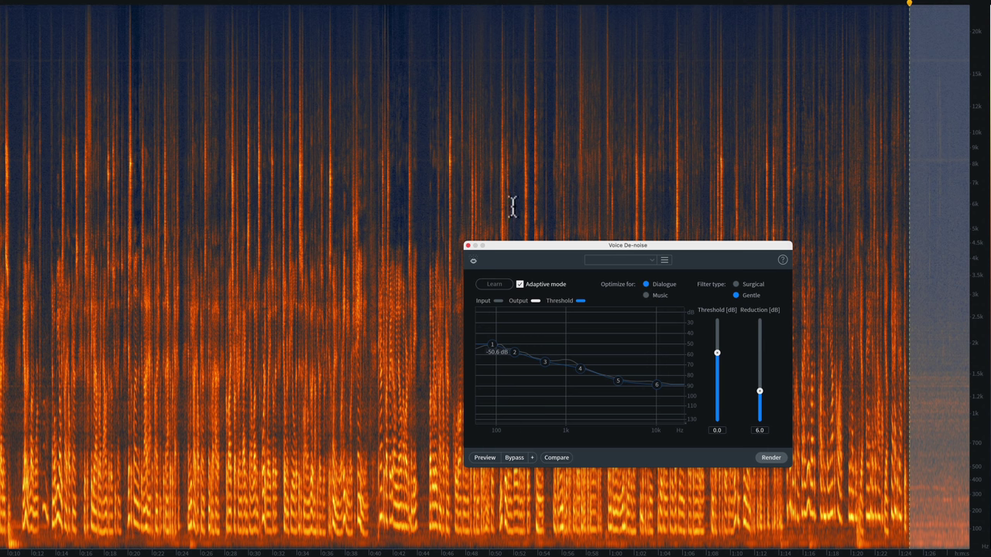
click(279, 304)
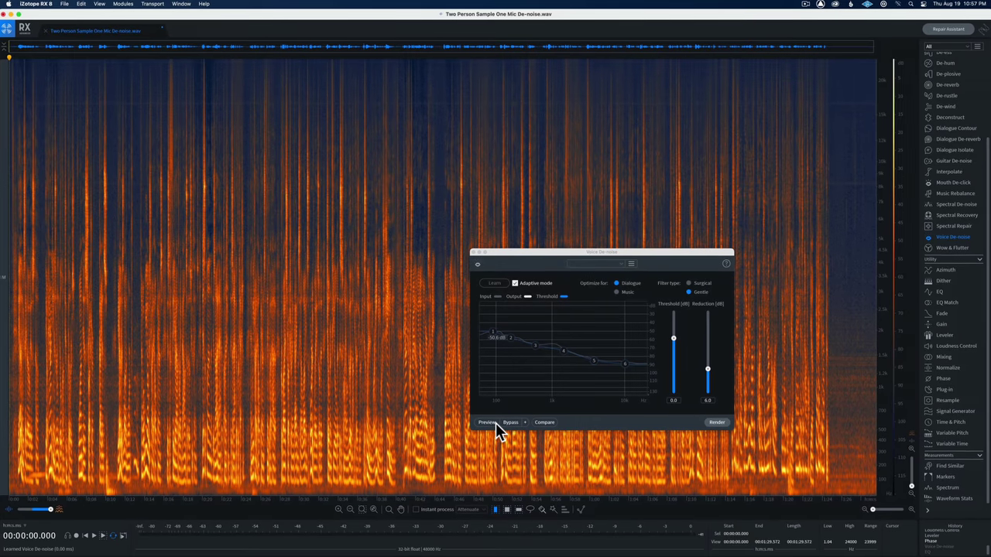
click(491, 422)
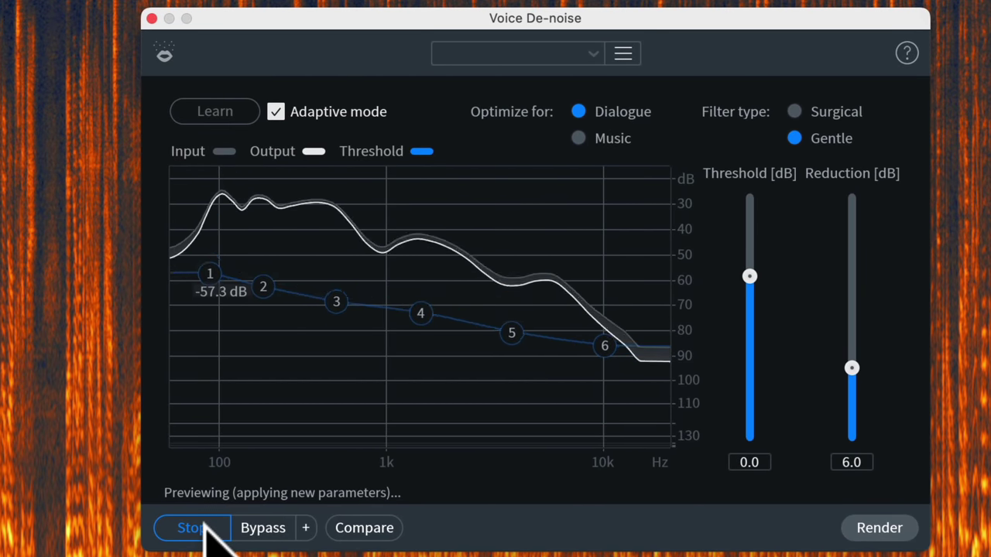
click(204, 527)
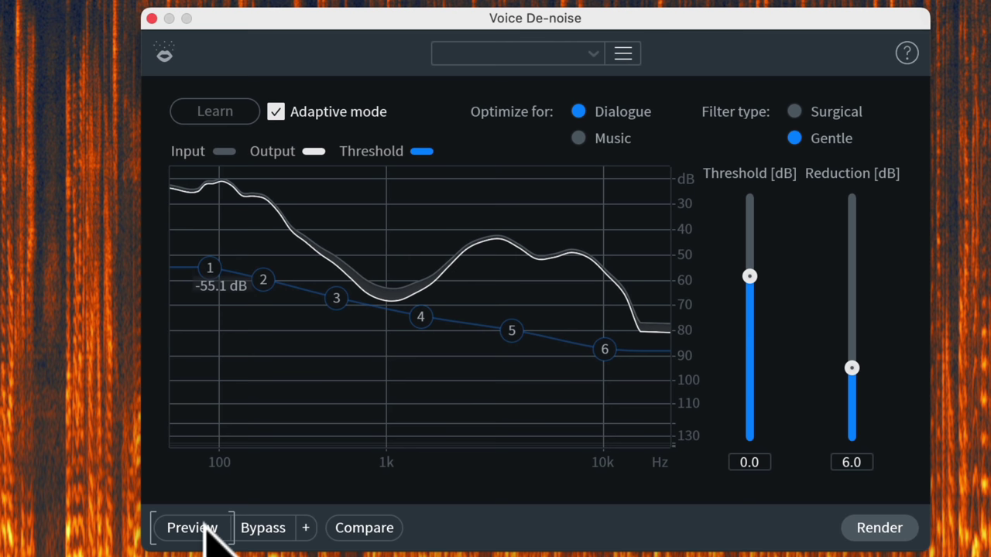
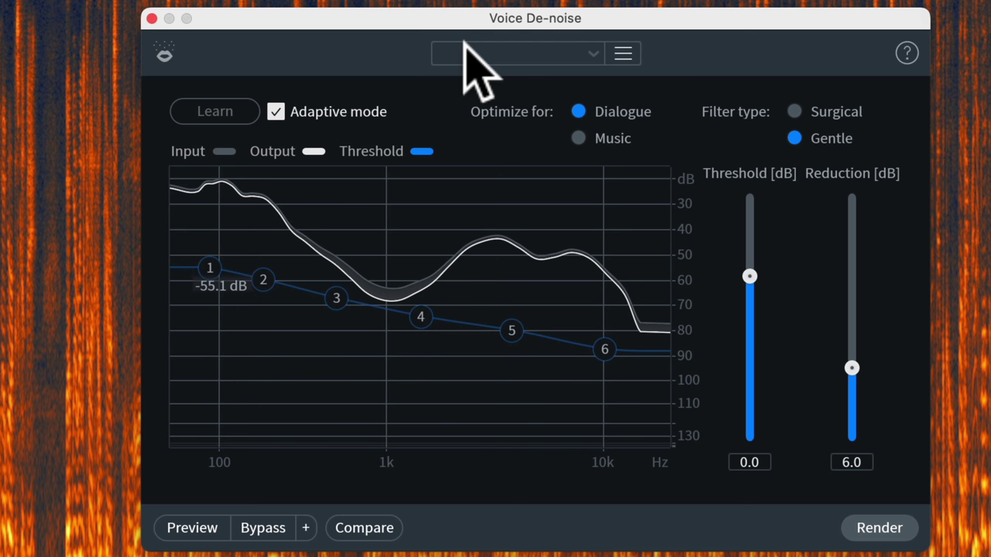
Step: Try optimizing for Music and using the Surgical filter type, returning the settings to Dialogue and Gentle
click(578, 139)
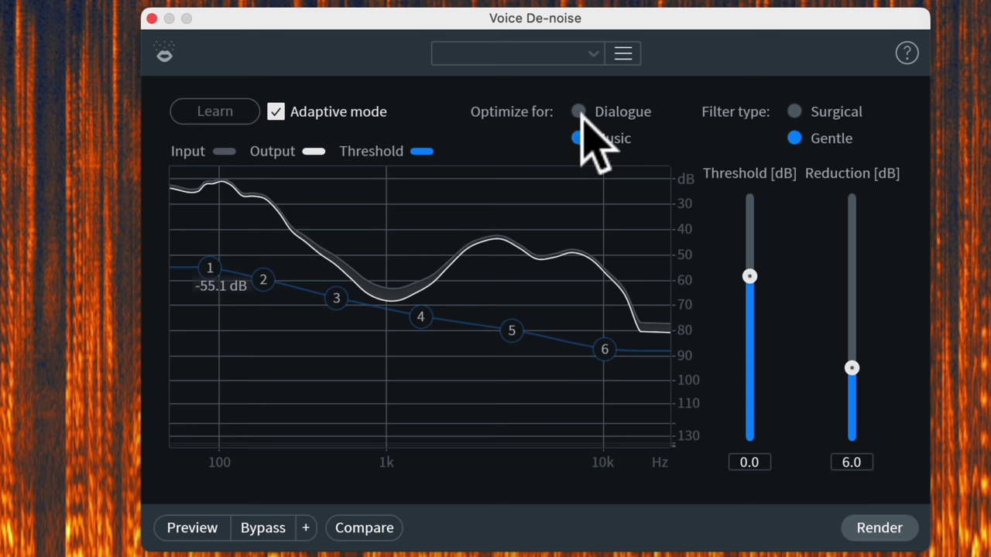
click(578, 112)
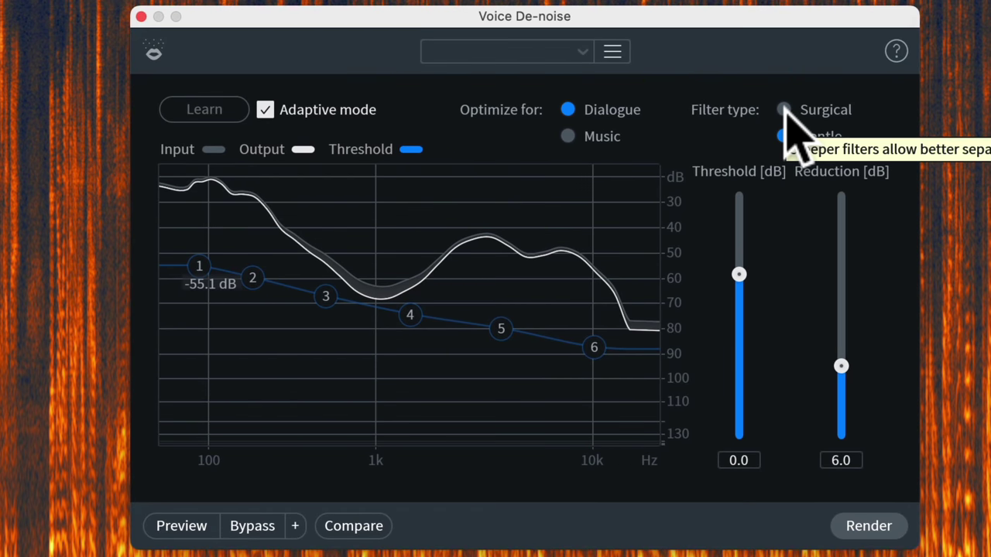
click(784, 109)
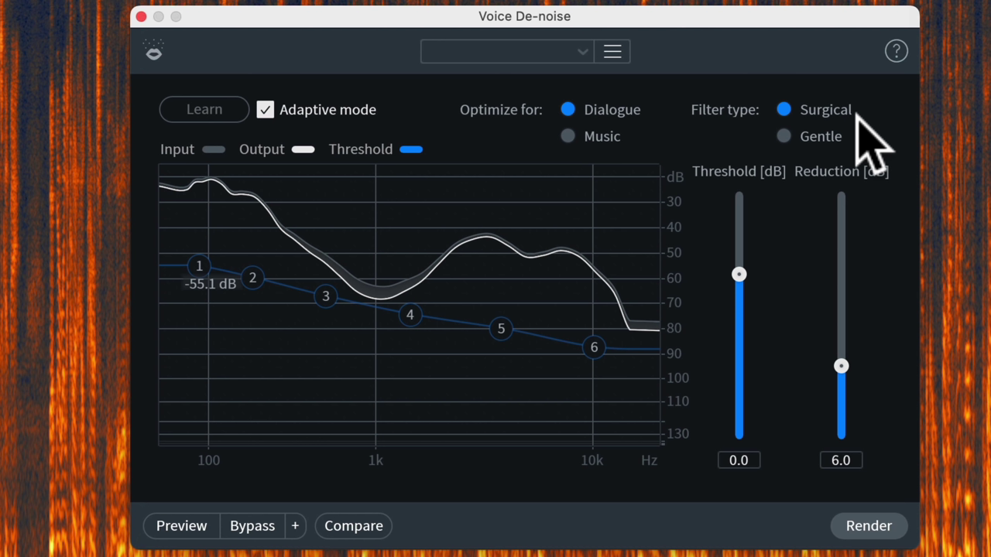
click(786, 140)
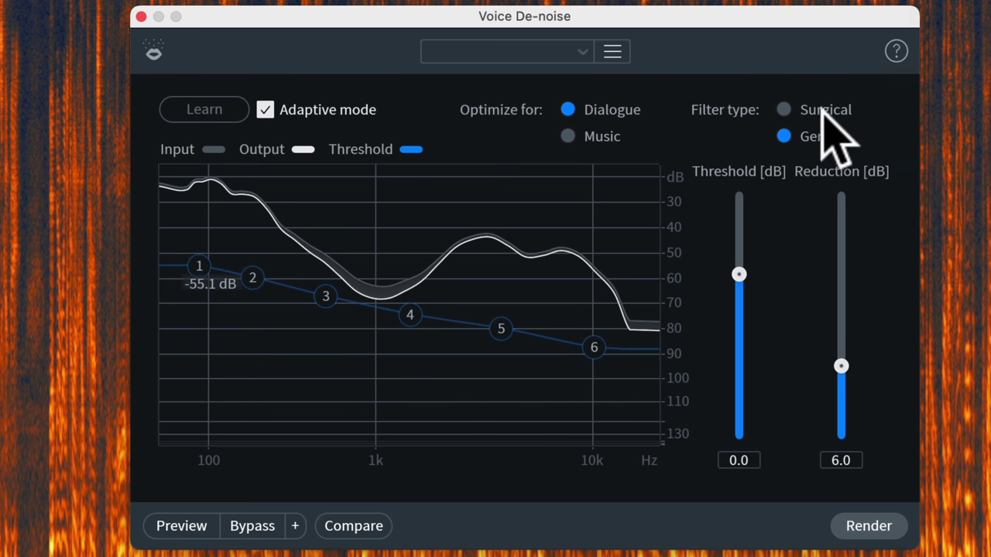
click(784, 109)
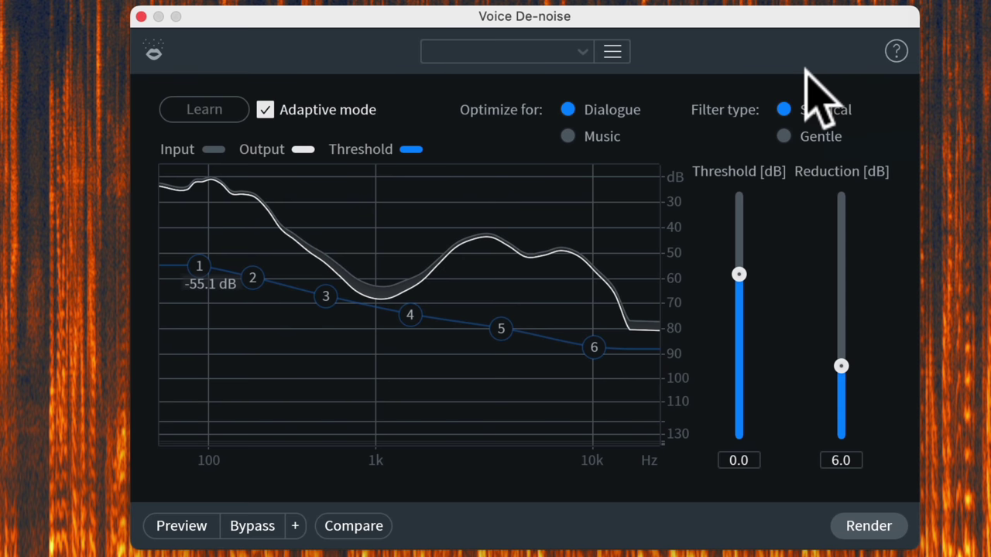
click(784, 137)
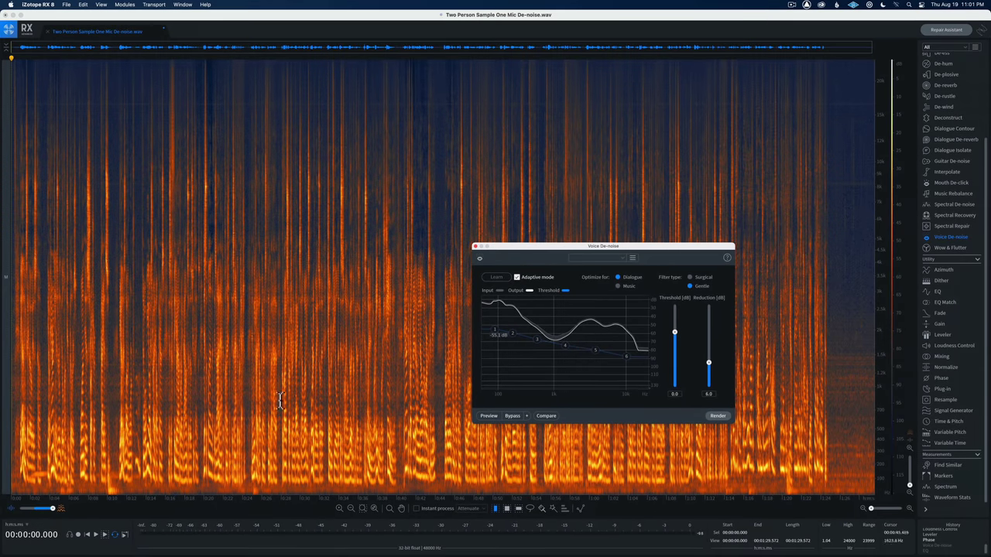
Step: Show the whole recording as a waveform, and switch the display back to the spectrogram
drag(52, 509, 18, 511)
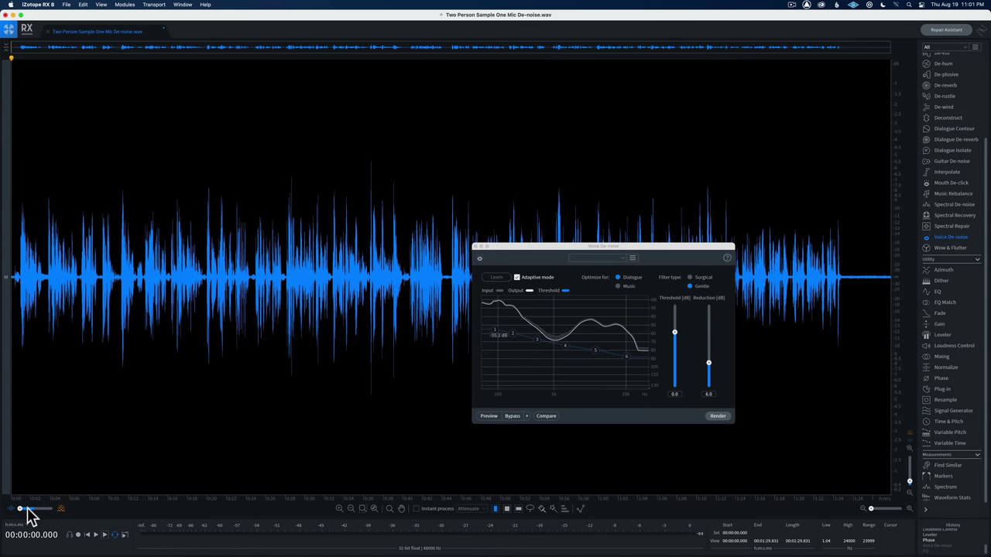
drag(21, 511, 68, 517)
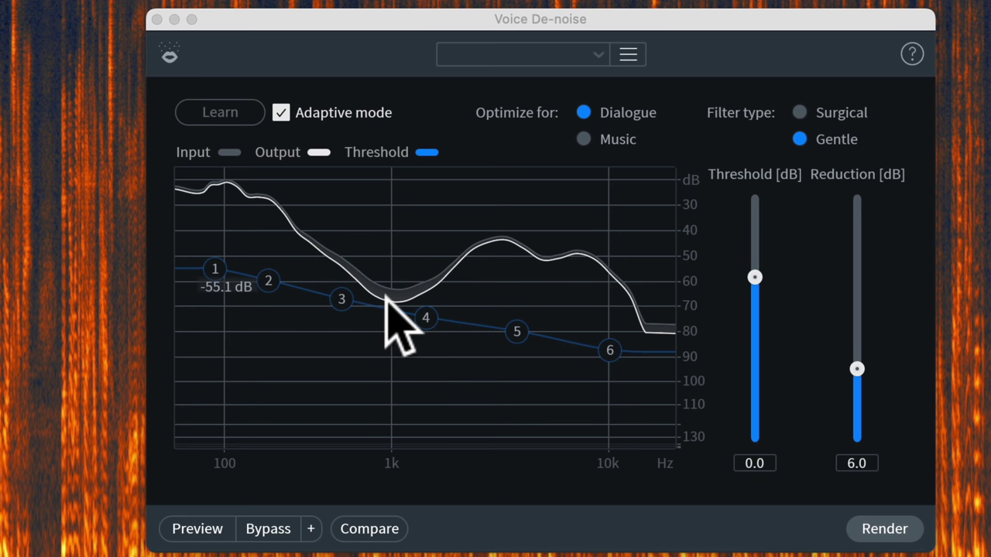
Step: Preview Voice De-noise with the reduction set to 20.0 dB and the filter type set to Surgical
drag(857, 370, 852, 189)
click(800, 113)
click(195, 529)
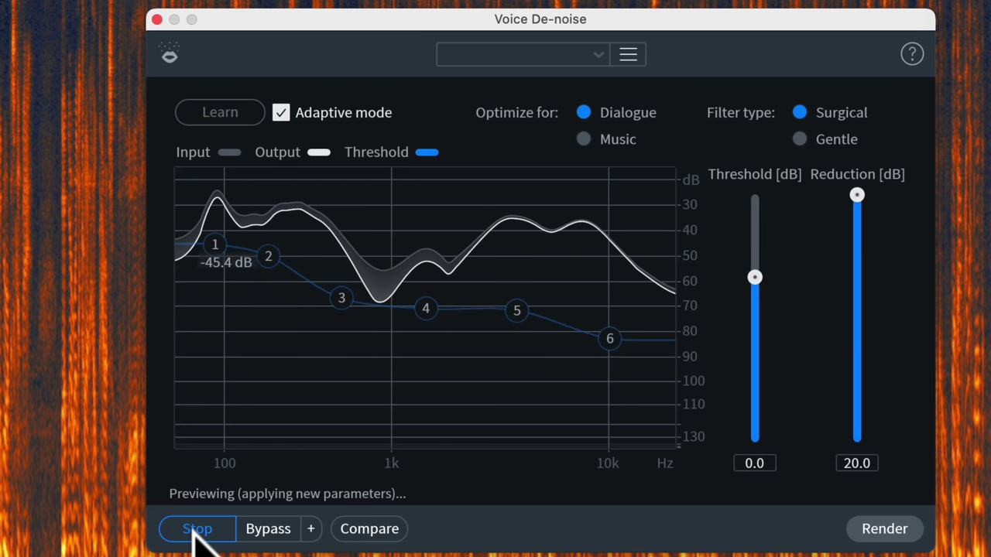
Step: Stop the preview, switch Adaptive mode off and turn it back on
click(195, 530)
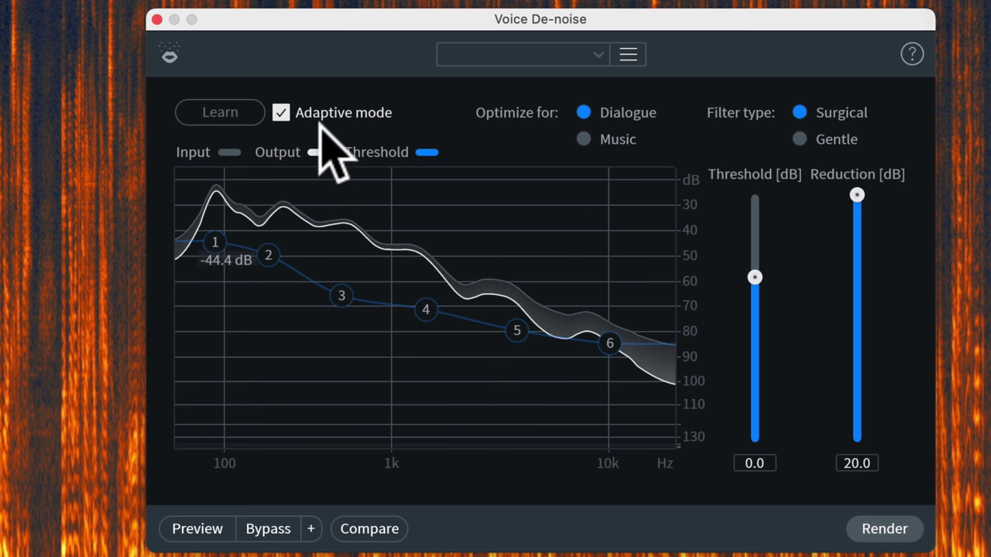
click(282, 113)
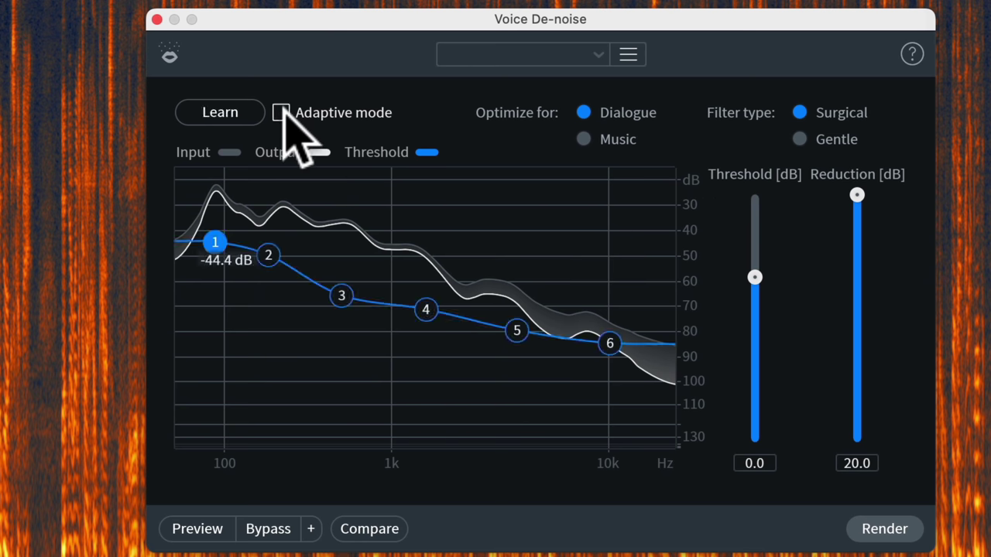
click(282, 113)
Step: Try noise thresholds of 10.0, -7.7 and -12.0 dB, returning the threshold to 0.0 dB
drag(757, 274, 756, 139)
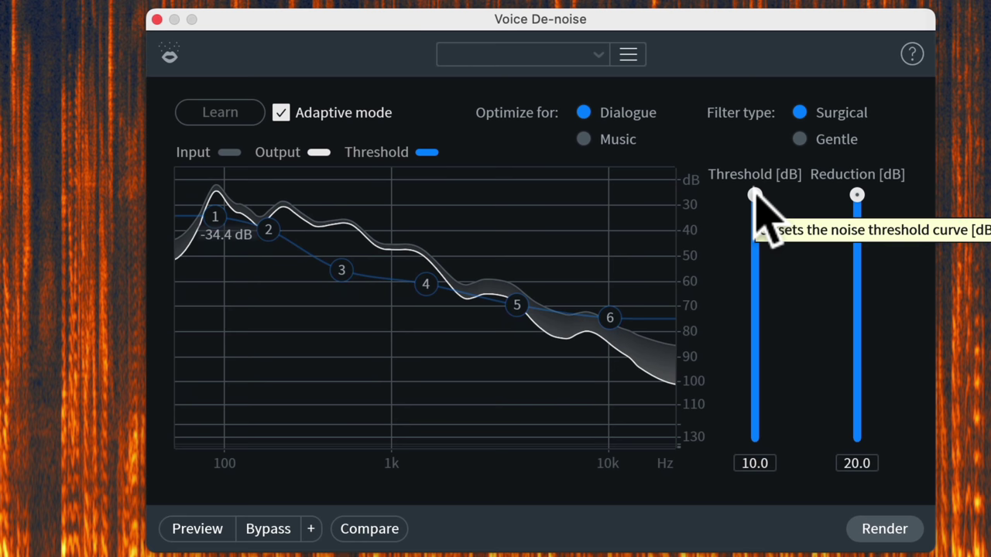
drag(755, 195, 751, 341)
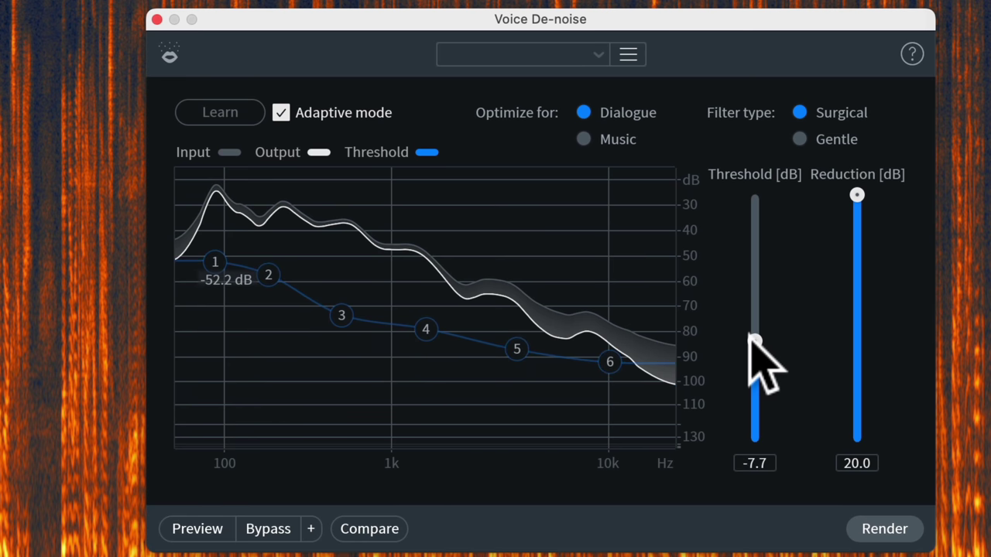
drag(751, 341, 749, 375)
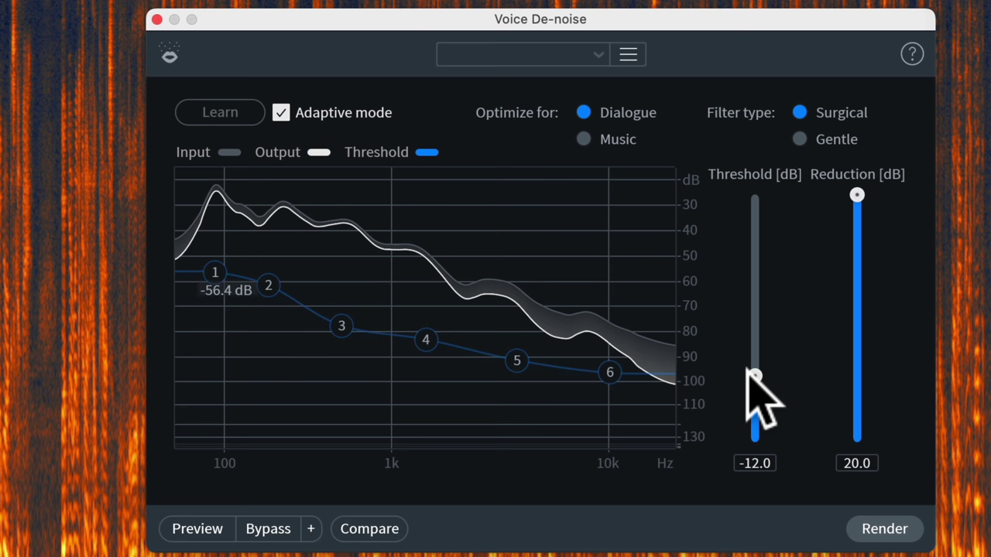
drag(751, 375, 755, 277)
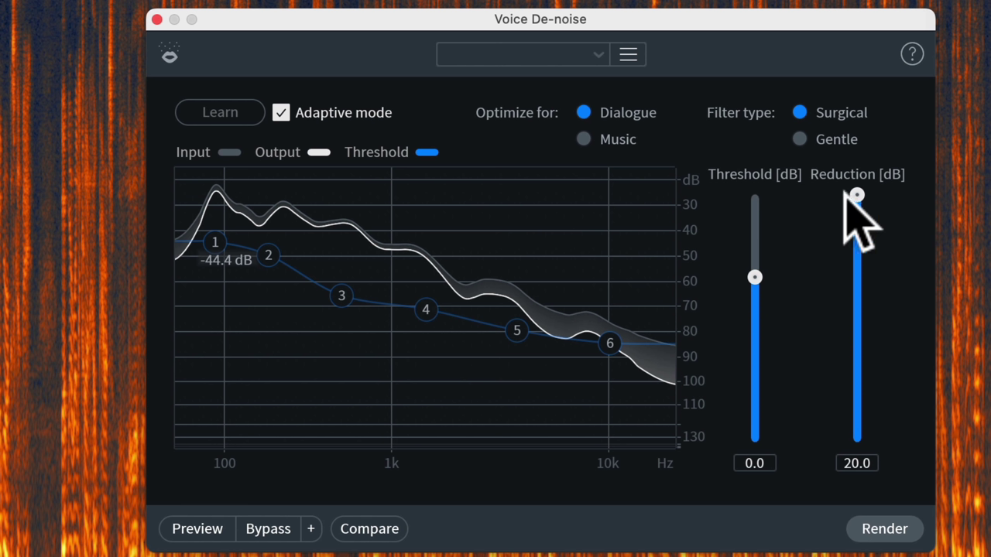
Step: Lower the noise reduction strength to 6.0 dB and return the playhead to the start of the recording
drag(855, 193, 854, 361)
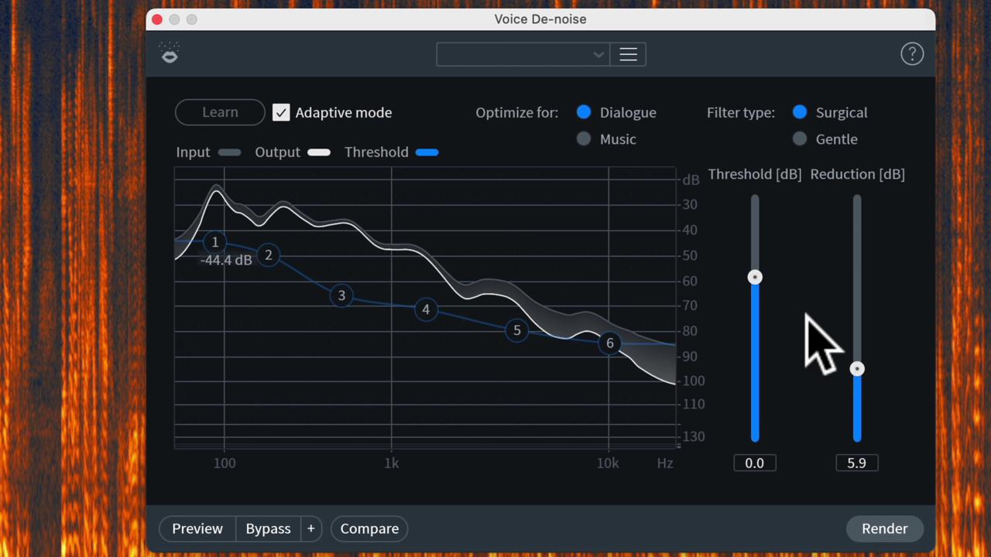
drag(857, 367, 855, 364)
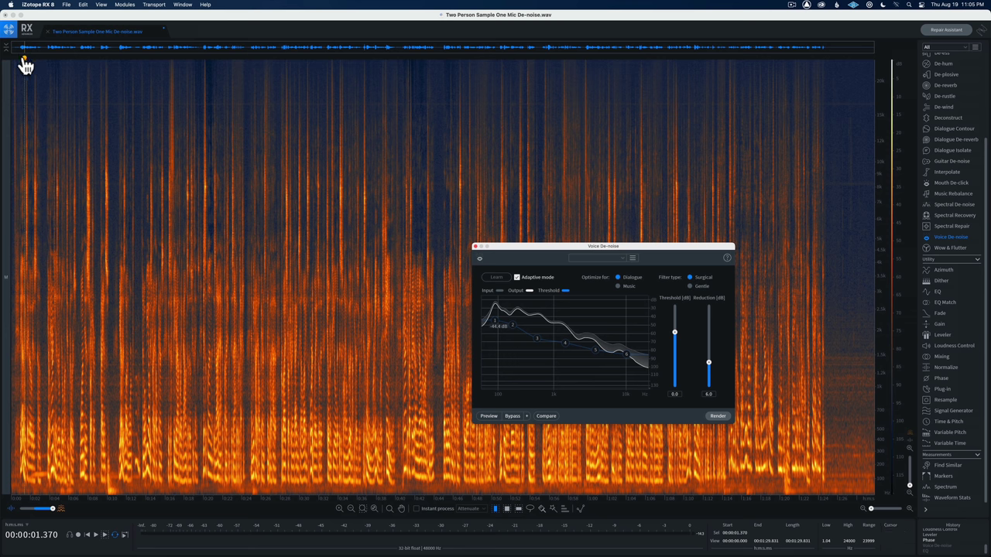
key(space)
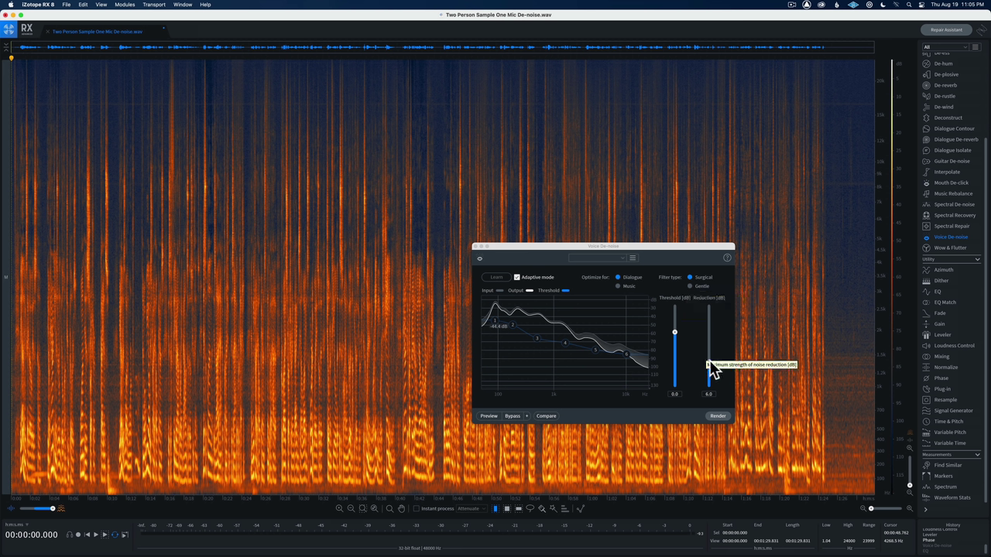
Step: Raise the reduction to 20.0 dB and preview the Surgical filter from the start, comparing it with the bypassed sound
drag(710, 359, 706, 294)
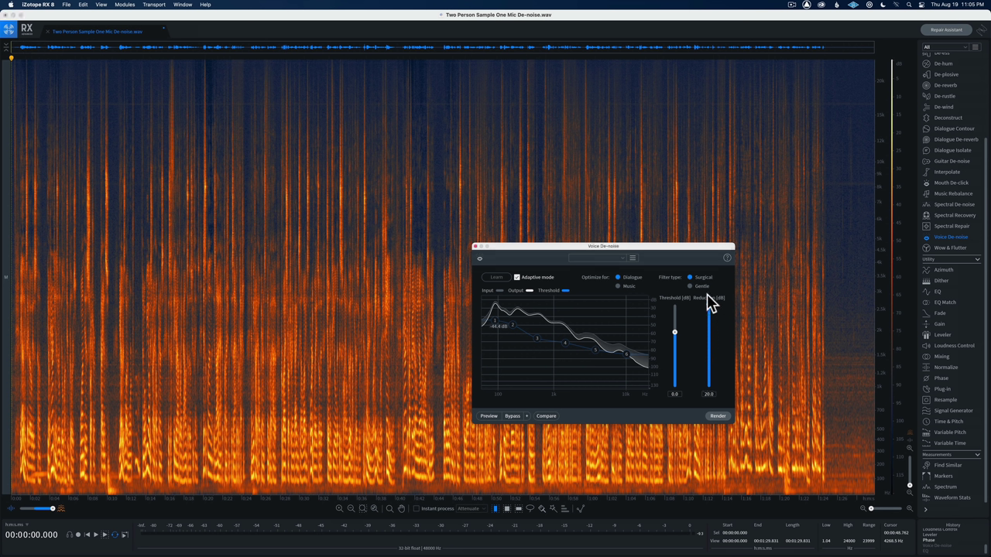
click(487, 415)
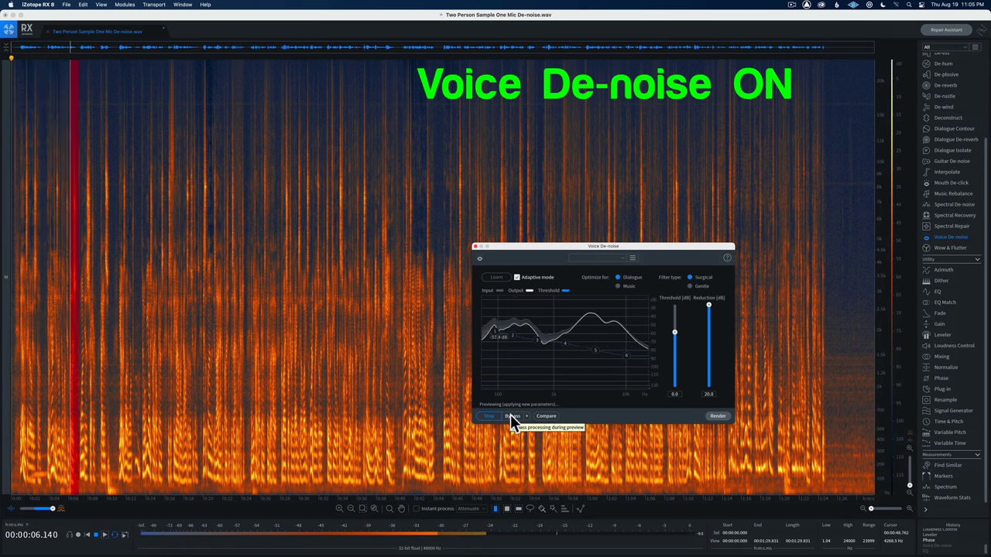
click(510, 415)
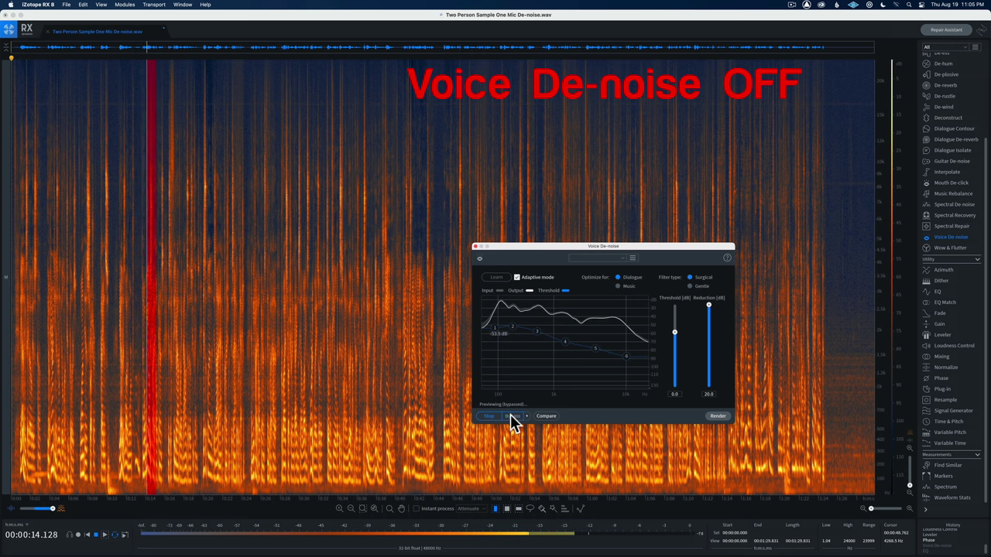
click(510, 415)
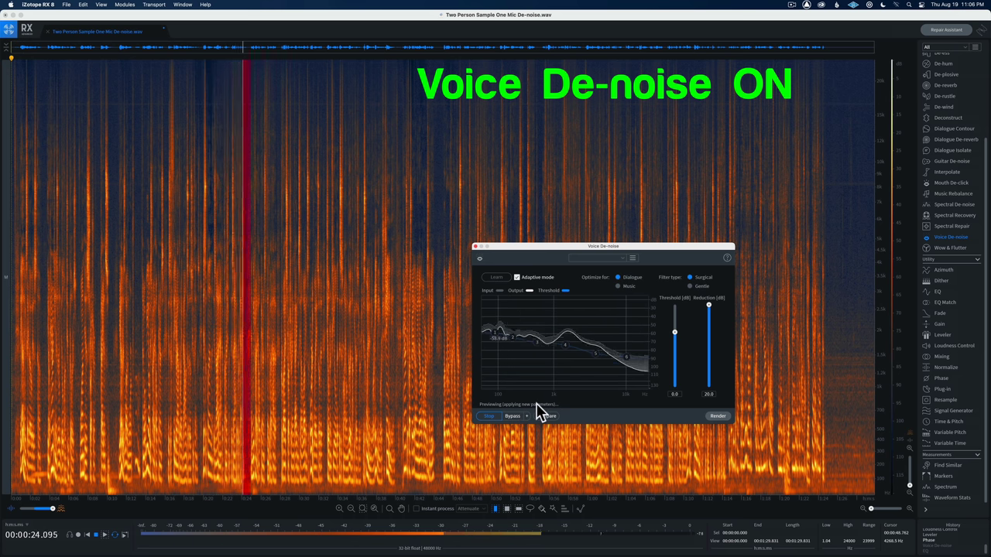
key(space)
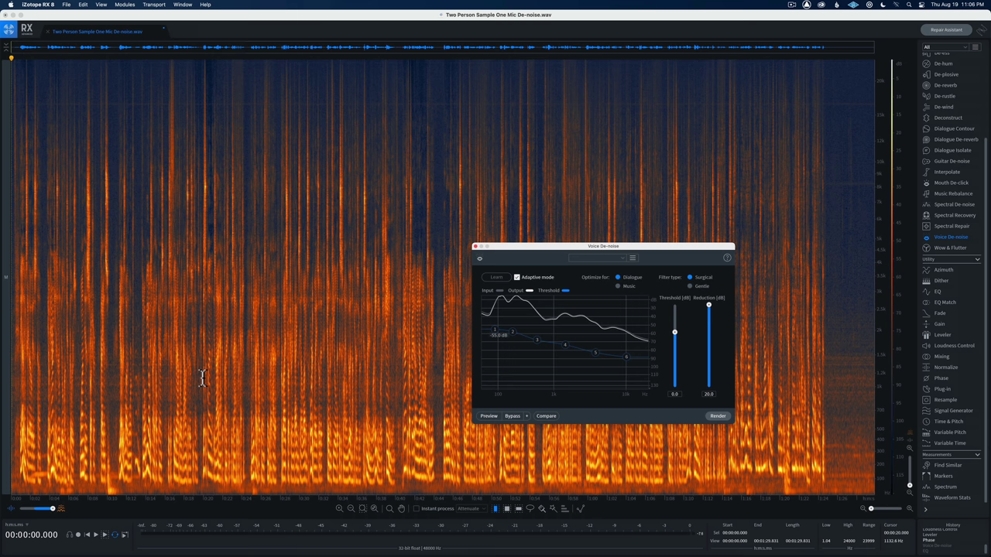
Step: Set the filter type to Gentle and the reduction to 6.0 dB, and preview it against the bypassed sound
click(701, 286)
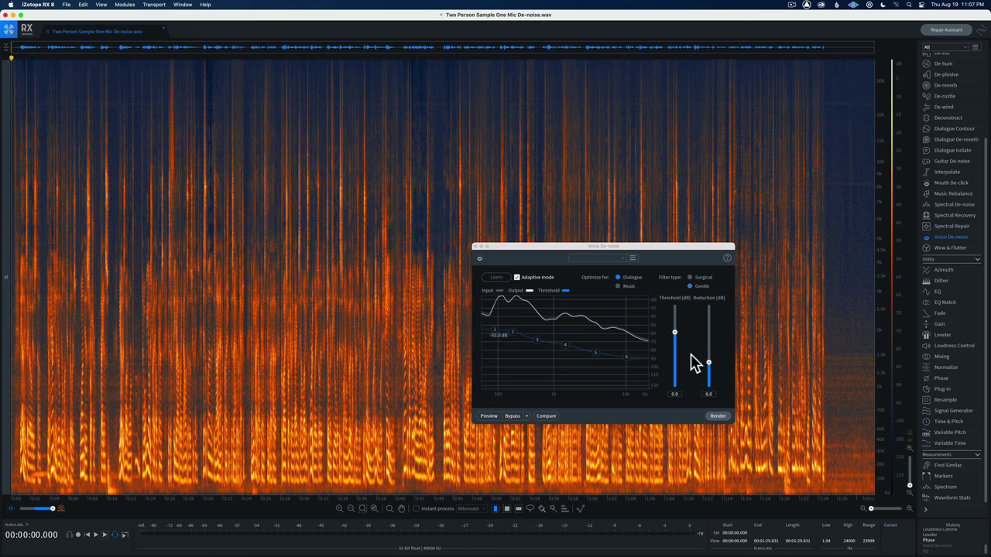
click(486, 416)
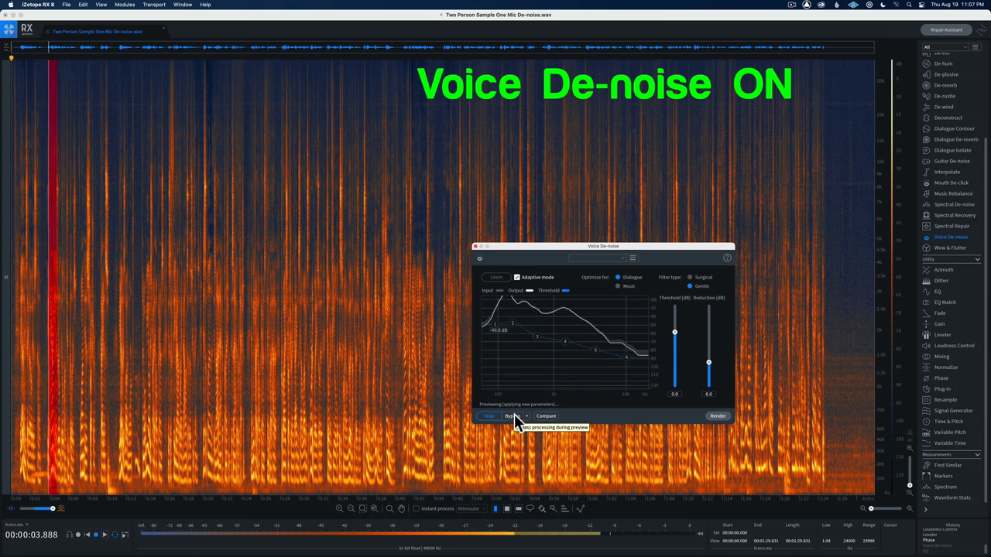
click(513, 416)
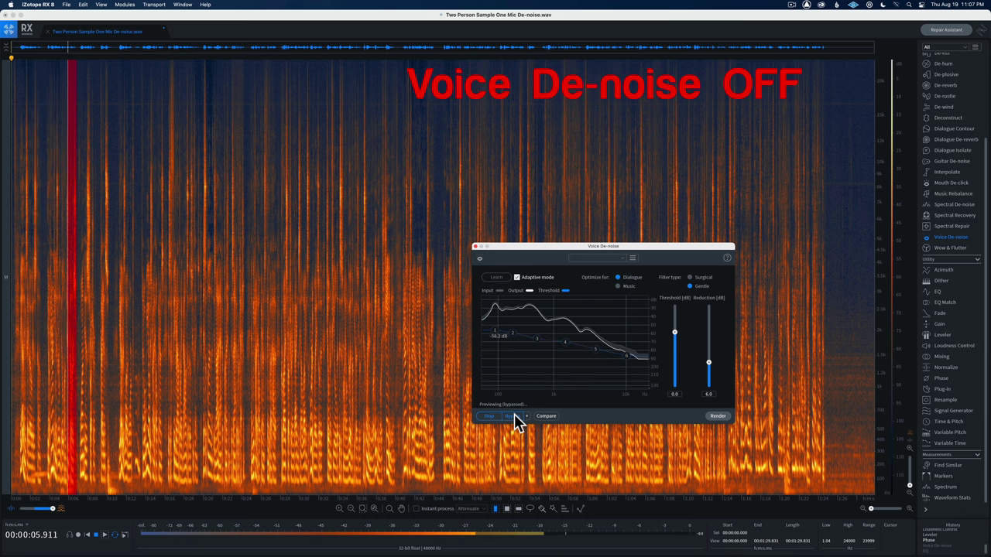
click(512, 416)
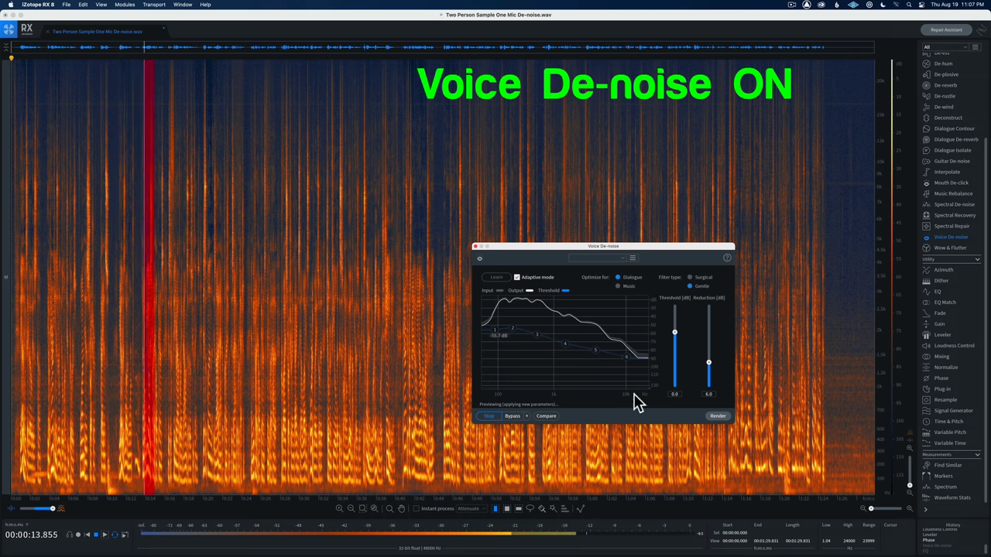
Step: Try a 20.0 dB reduction during the preview, set it to 6.1 dB, and render Voice De-noise on the whole recording
drag(708, 364, 712, 309)
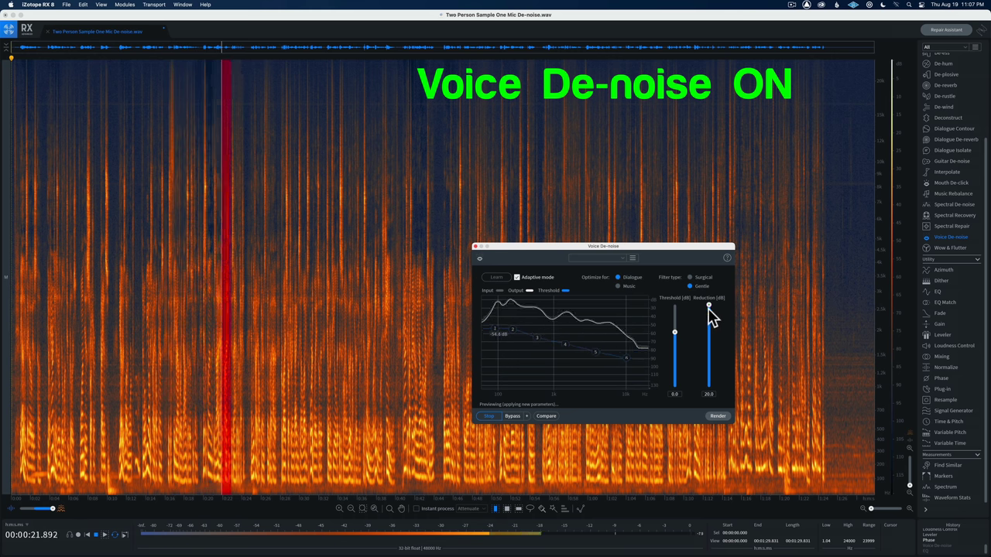
drag(712, 307, 707, 364)
key(space)
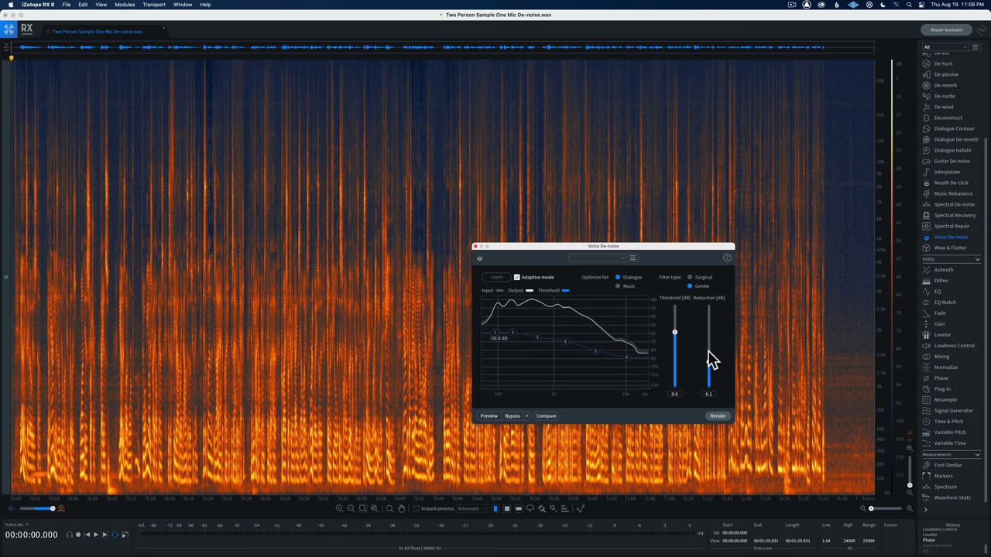
click(717, 413)
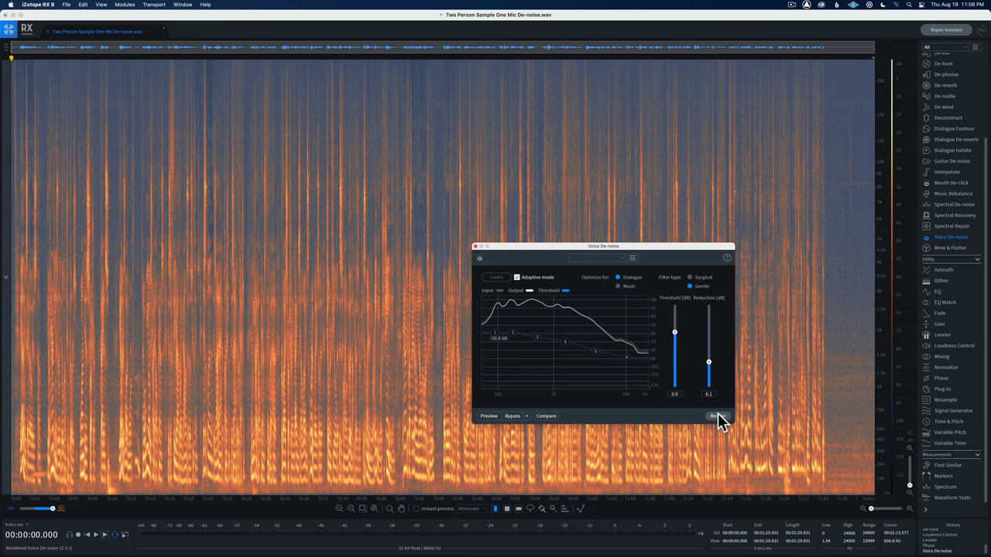
Step: Undo the Voice De-noise render and measure the waveform statistics of about the last 4.8 seconds of the recording
click(830, 330)
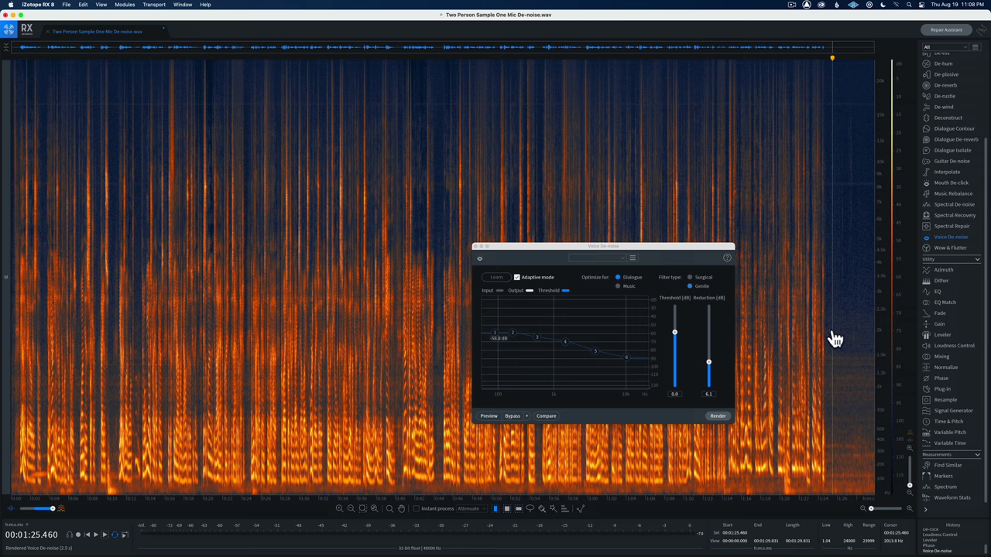
double_click(832, 334)
click(827, 328)
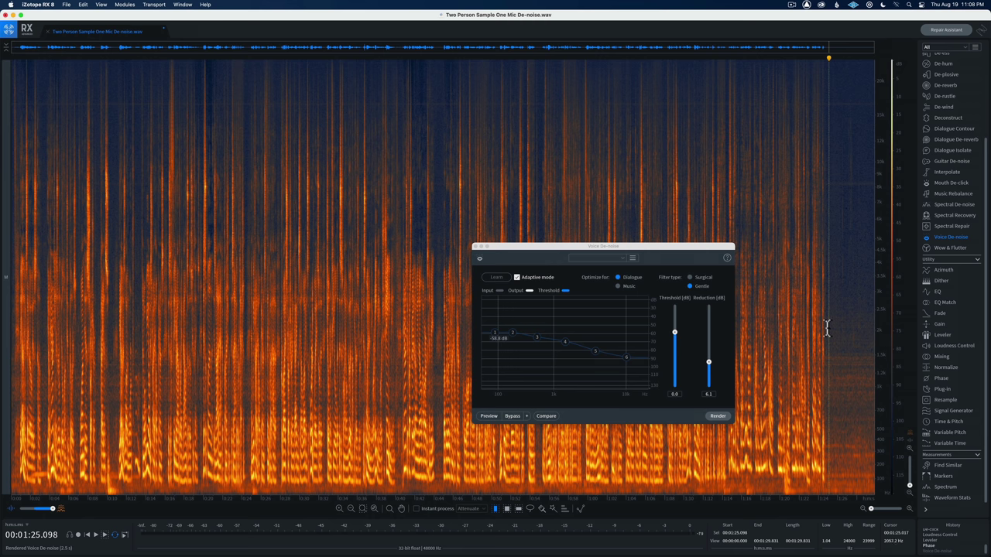
drag(827, 328, 884, 332)
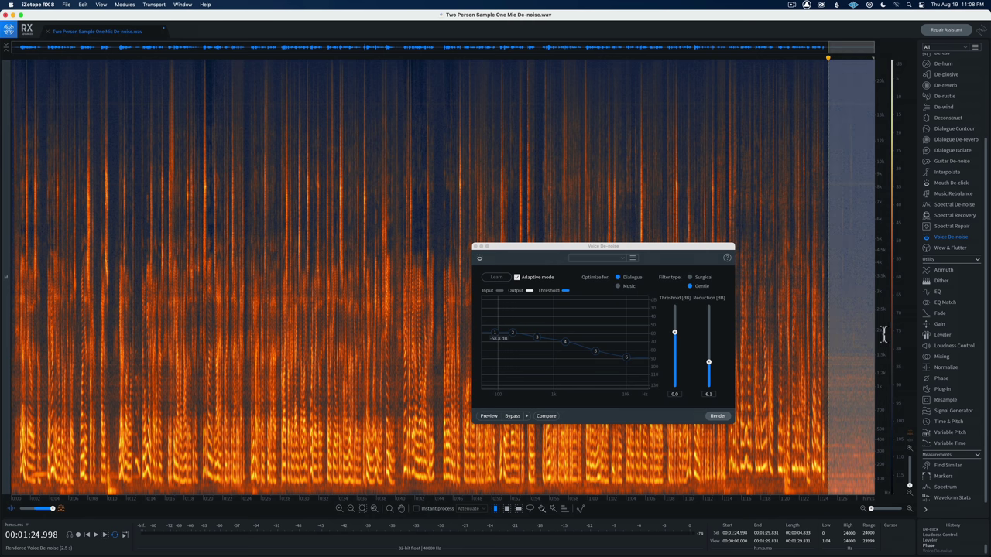
click(962, 499)
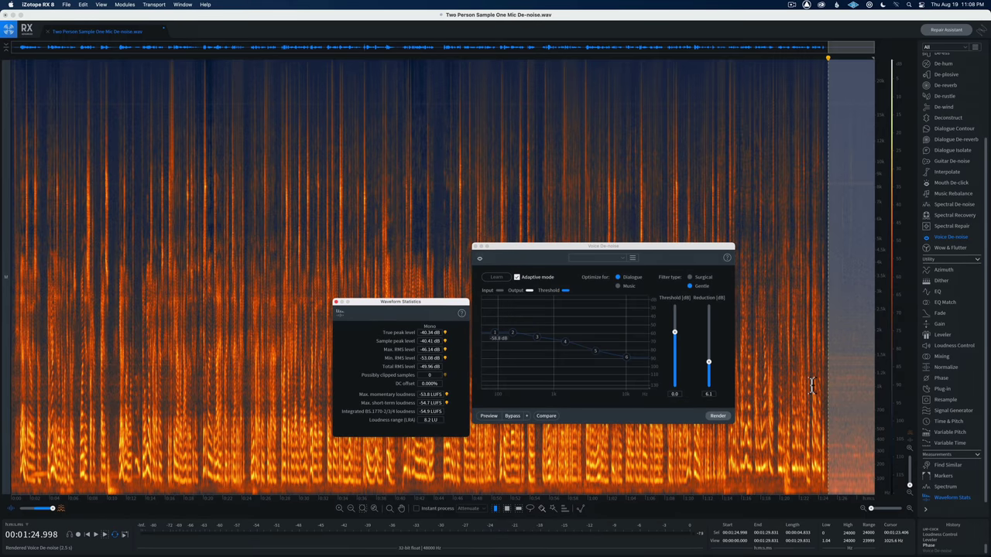
Step: Restore the Voice De-noise history state, then measure and play the same 4.8-second section at the end of the recording
click(811, 385)
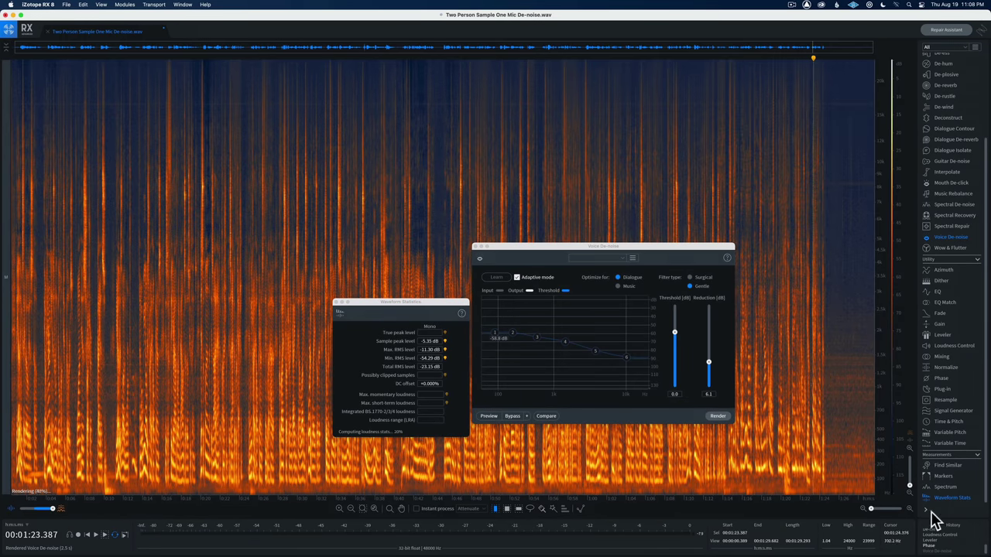
click(939, 550)
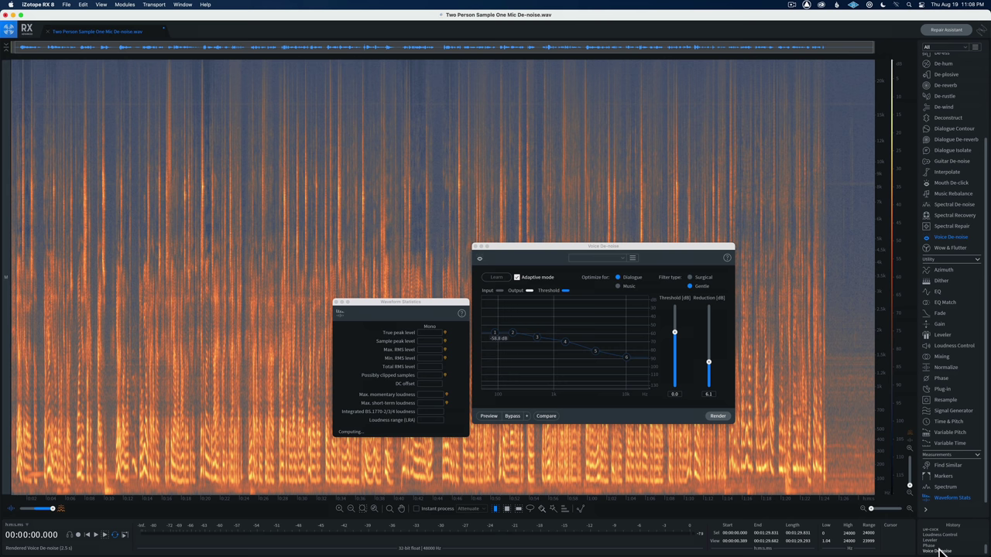
click(826, 393)
drag(826, 393, 867, 387)
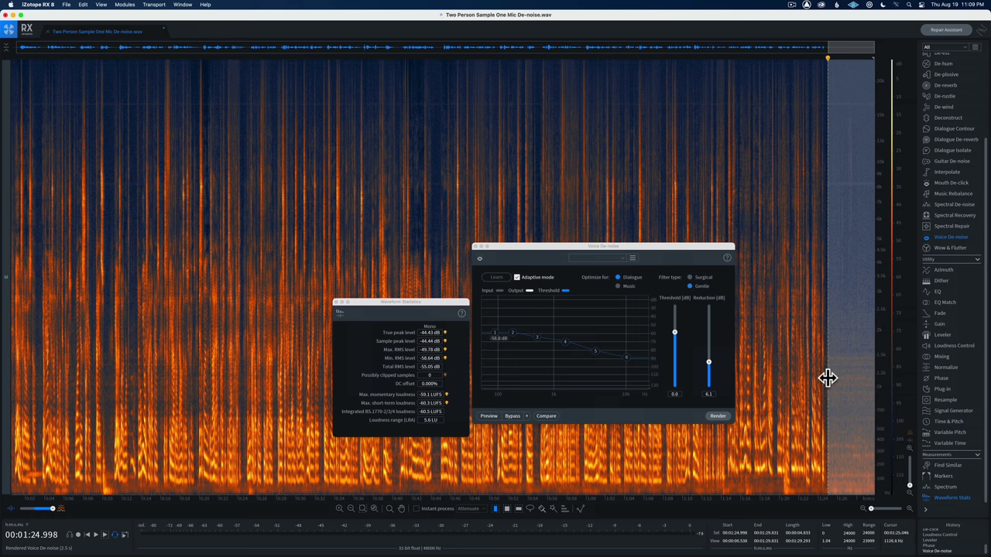
key(space)
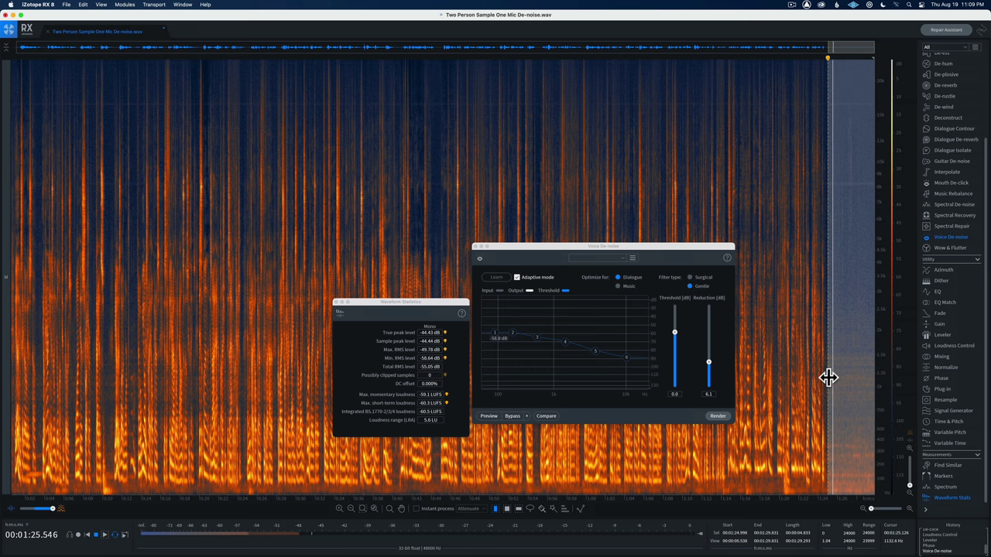
key(space)
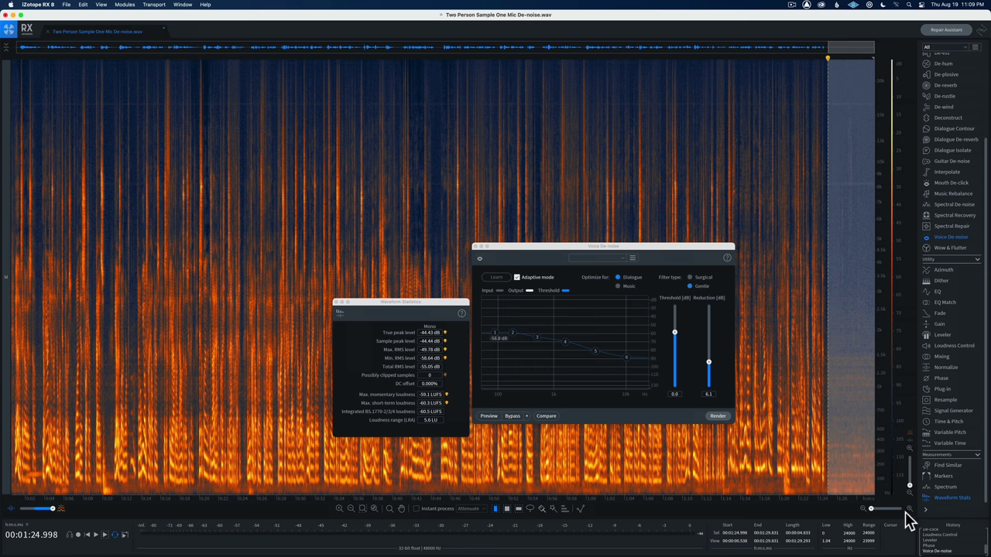
Step: Go back to the Phase history state and play the closing 4.8-second section without the noise reduction
key(super+a)
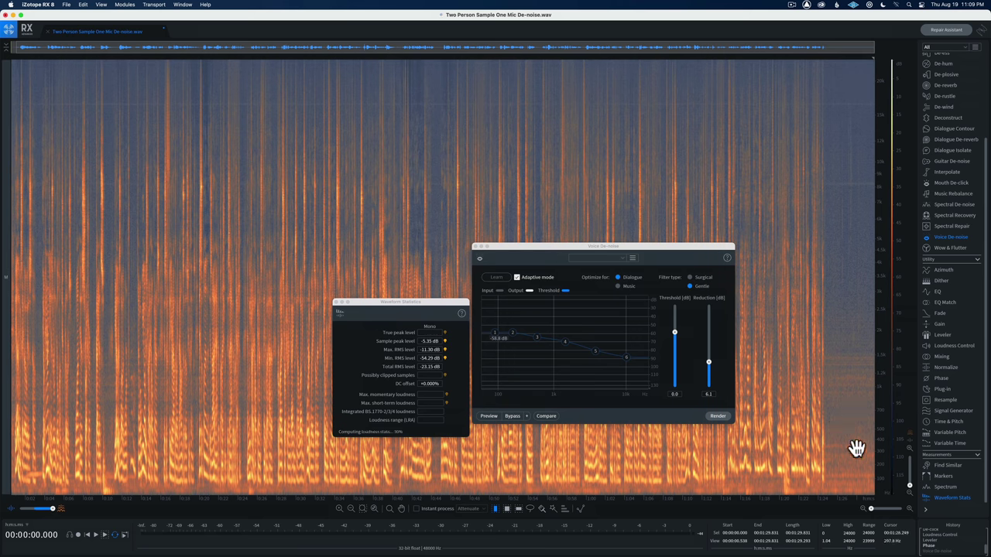
click(829, 410)
drag(828, 410, 883, 414)
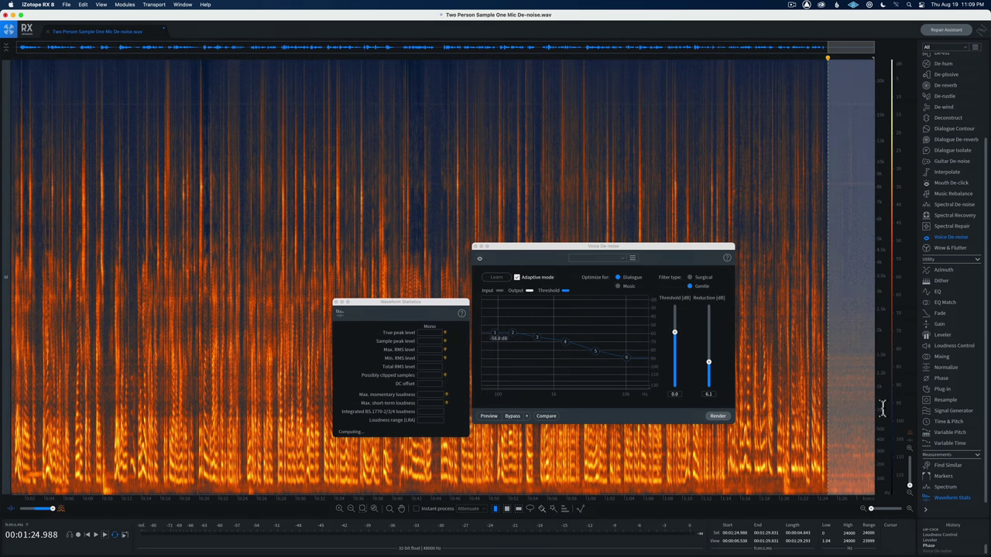
key(space)
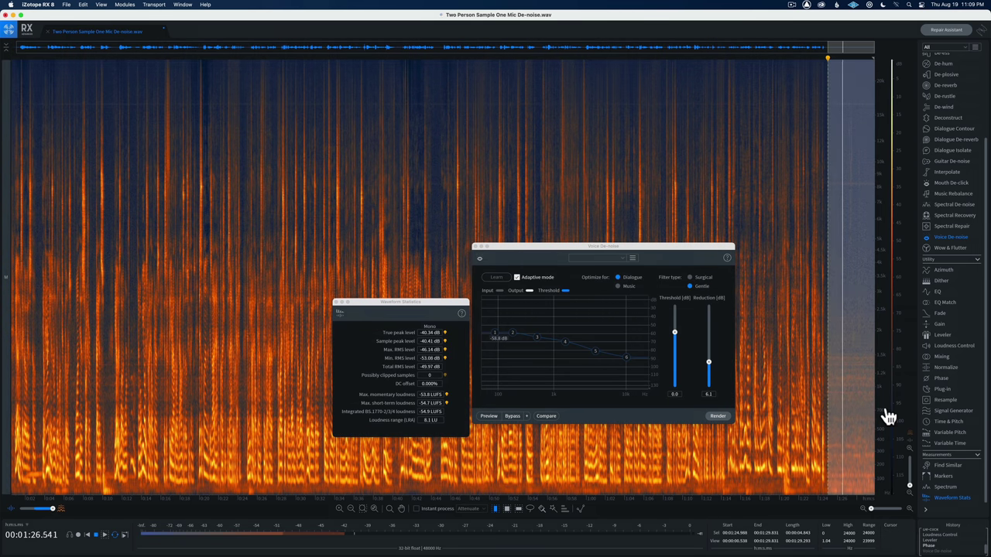
Step: Restore the Voice De-noise history state with the whole recording selected
key(super+a)
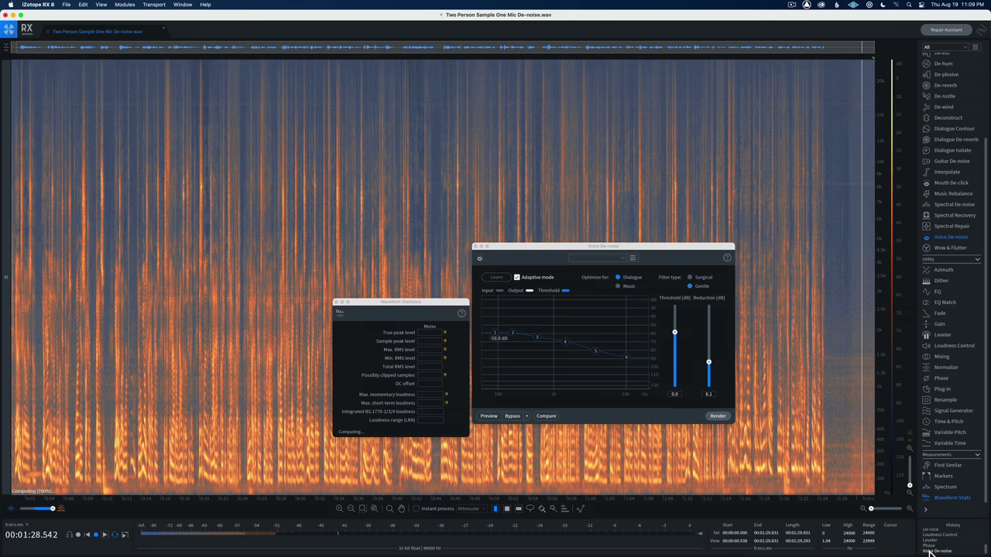
click(931, 551)
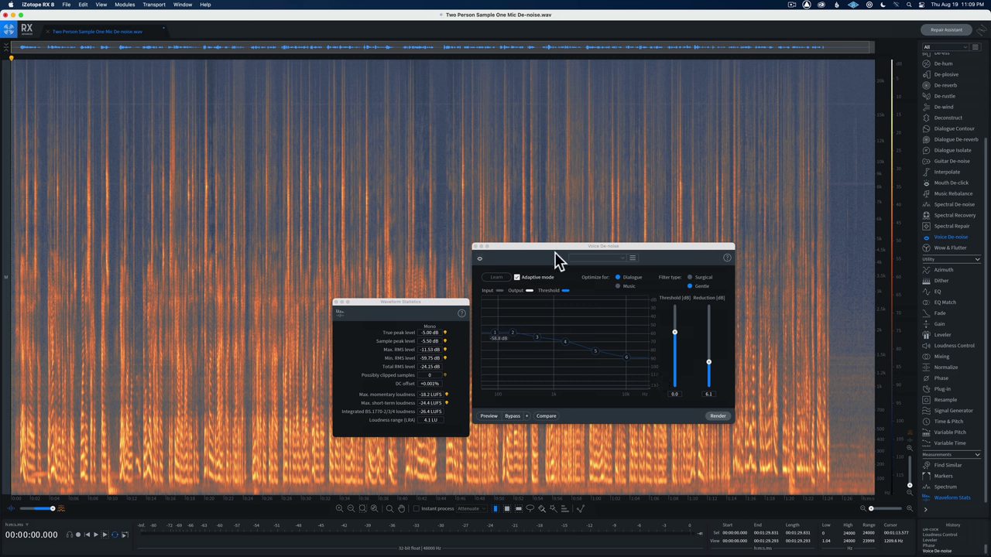
Step: Preview Voice De-noise from the start and render a second pass over the whole recording with a gentle filter and 6.1 dB reduction
click(243, 378)
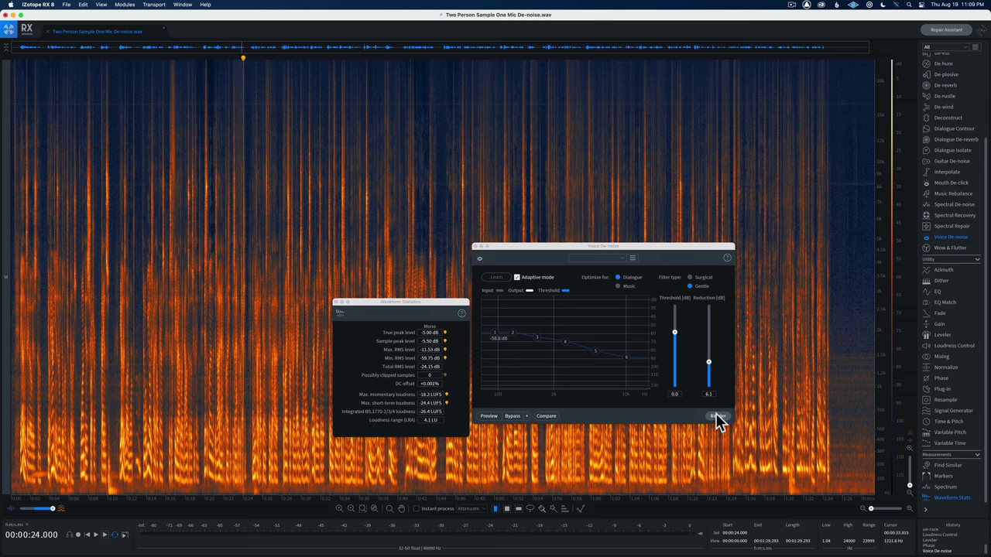
click(486, 416)
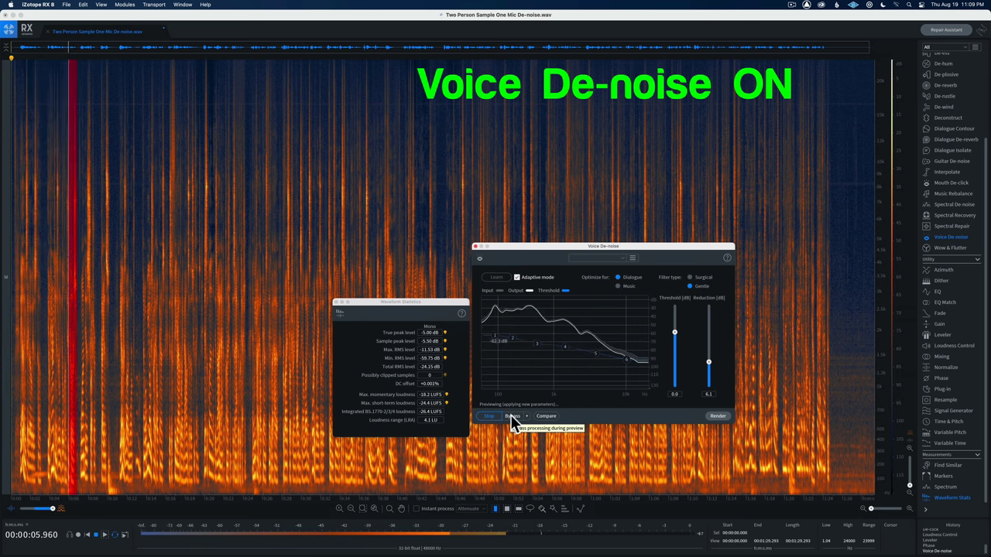
click(718, 416)
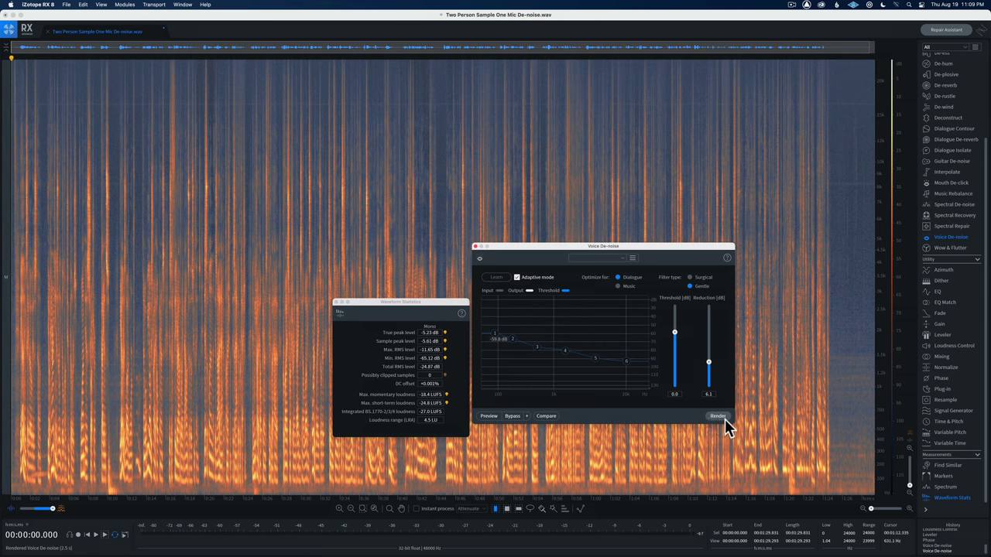
Step: Measure the waveform statistics of about the last 4.9 seconds of the recording after the second noise-reduction pass
click(829, 418)
drag(829, 418, 874, 418)
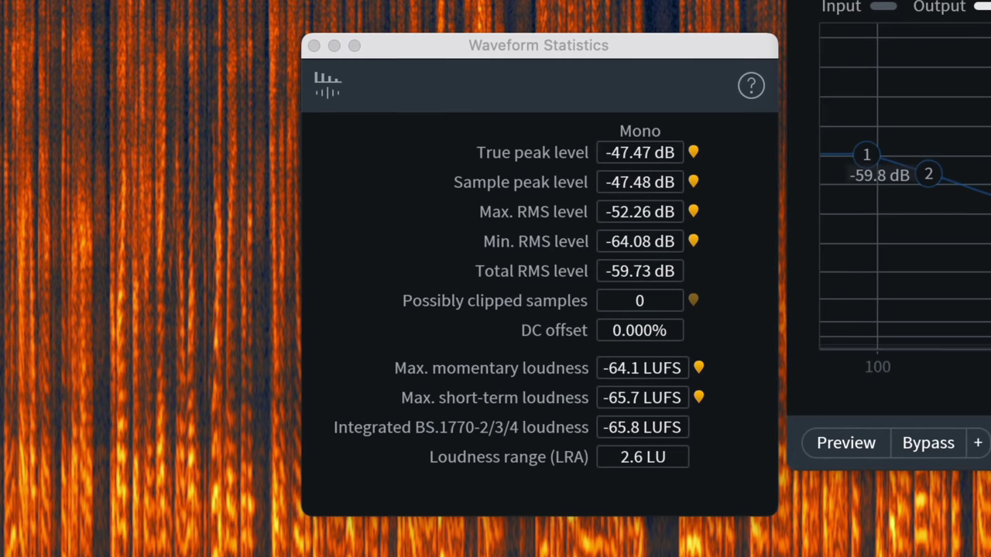
mouse_move(534, 217)
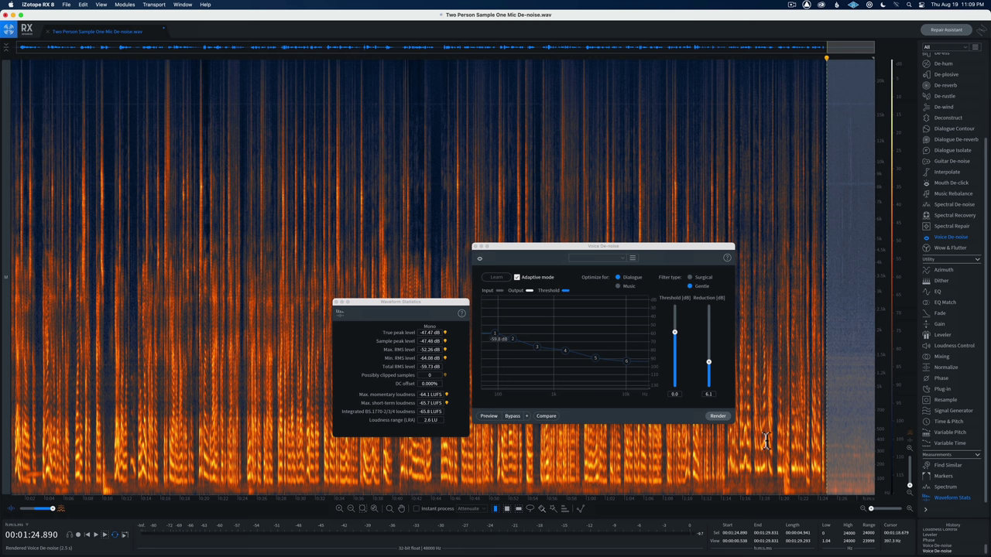
click(779, 439)
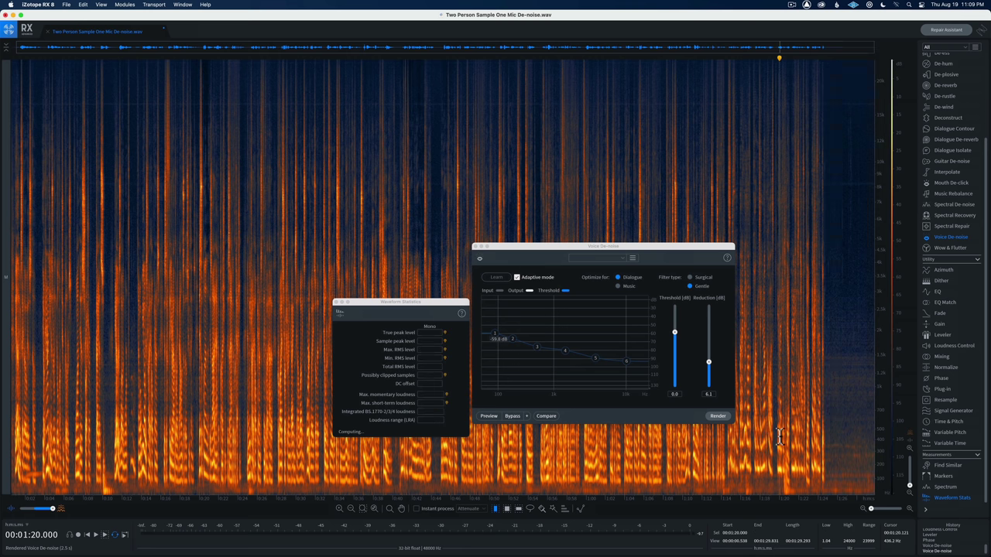
Step: Play the twice de-noised dialogue from near the beginning of the recording
click(12, 378)
key(space)
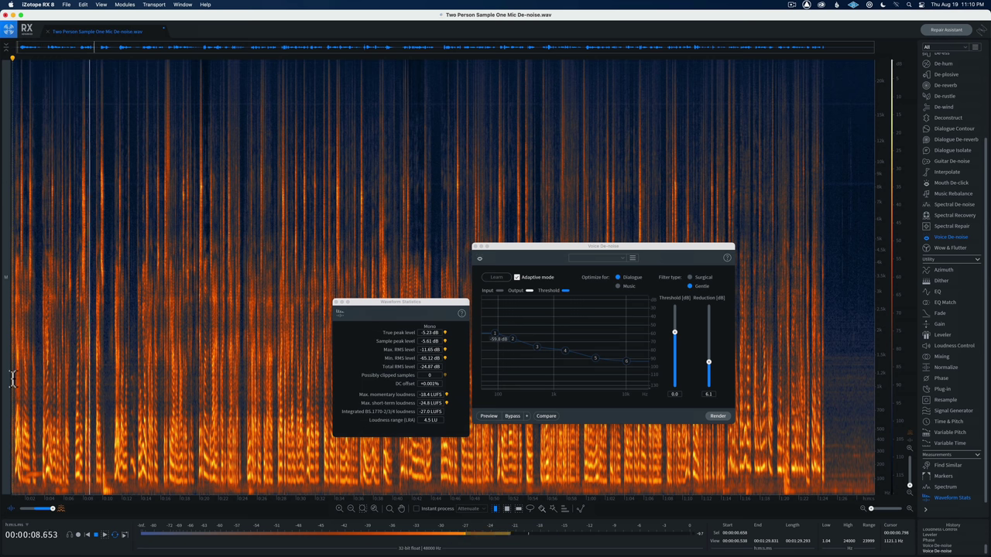
key(space)
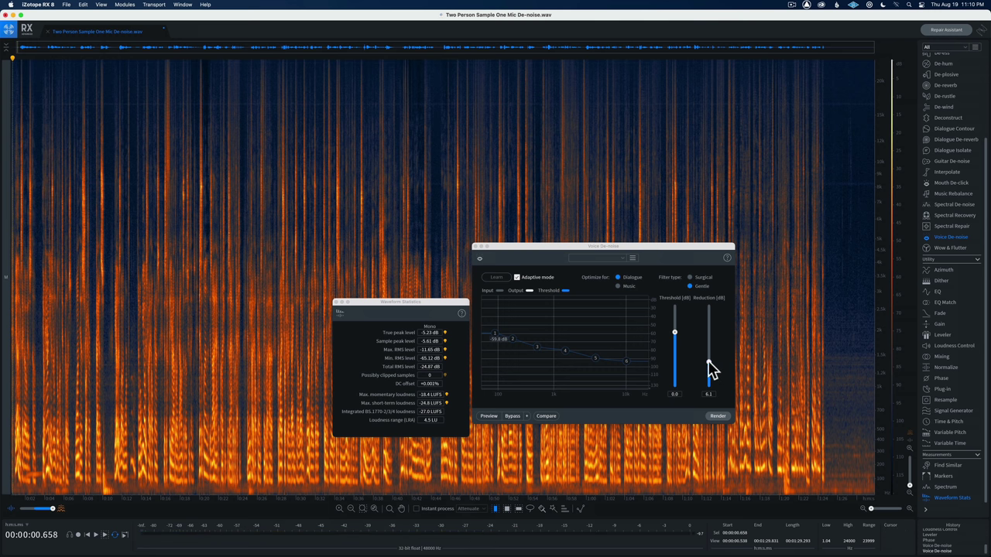
Step: Try a third Voice De-noise pass, listening from about 10.7 seconds, and go back to the second Voice De-noise history state
click(713, 416)
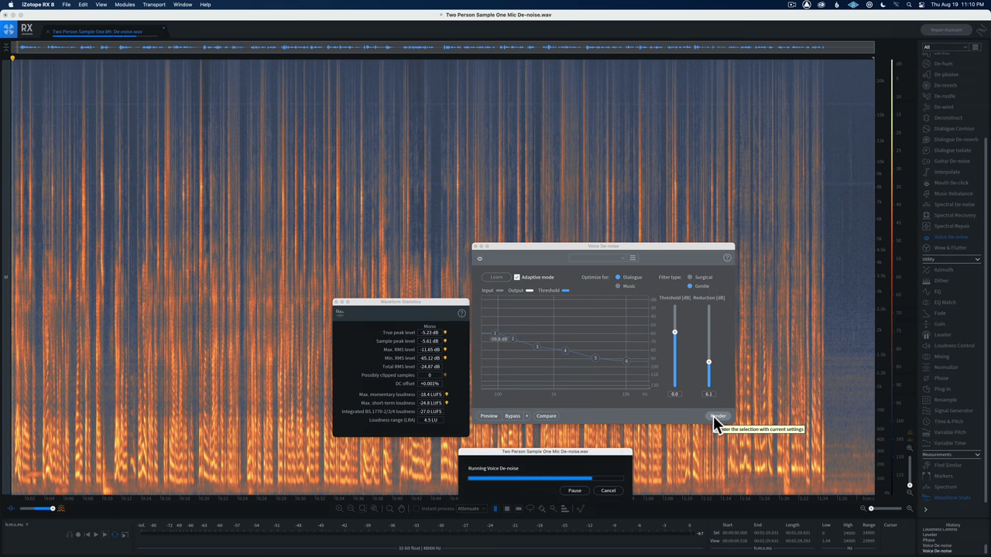
click(109, 376)
key(space)
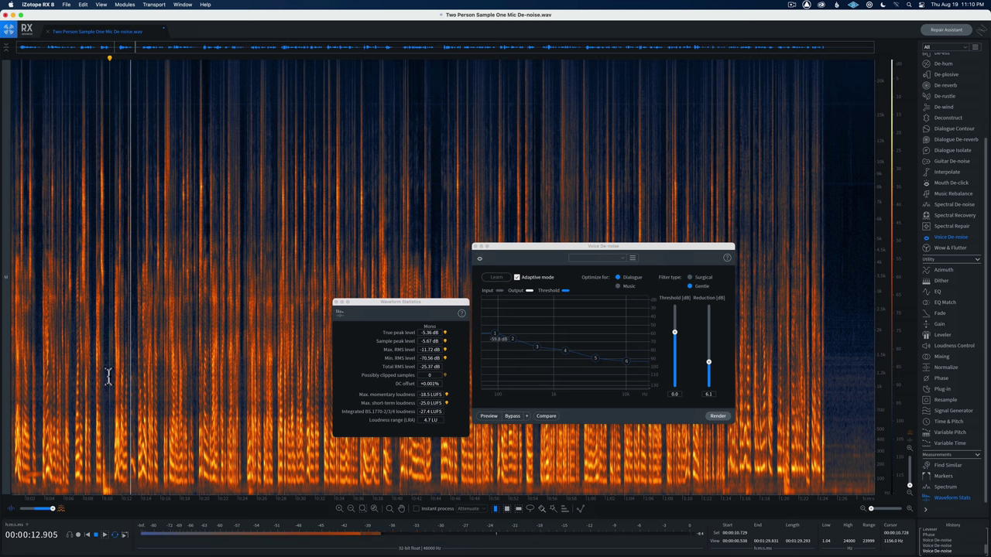
key(space)
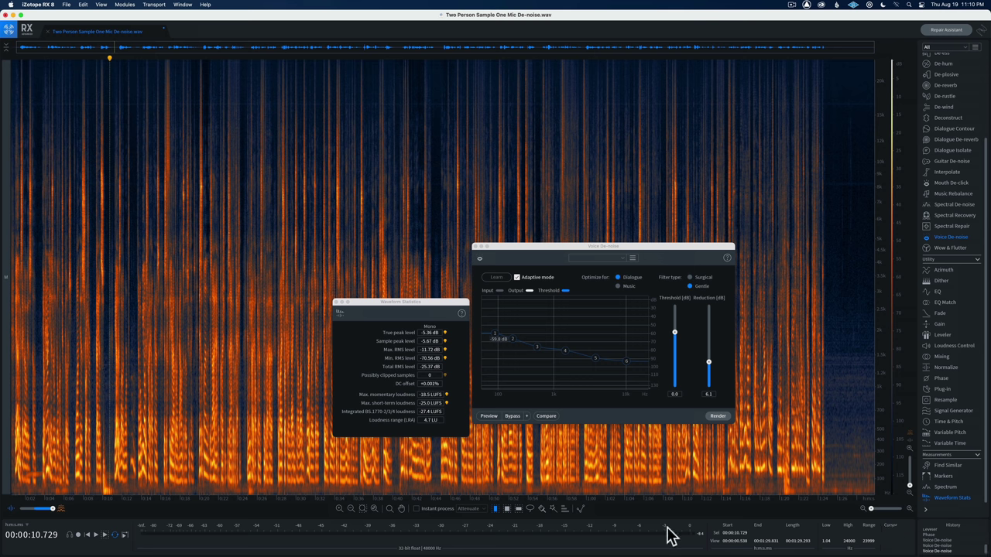
click(938, 545)
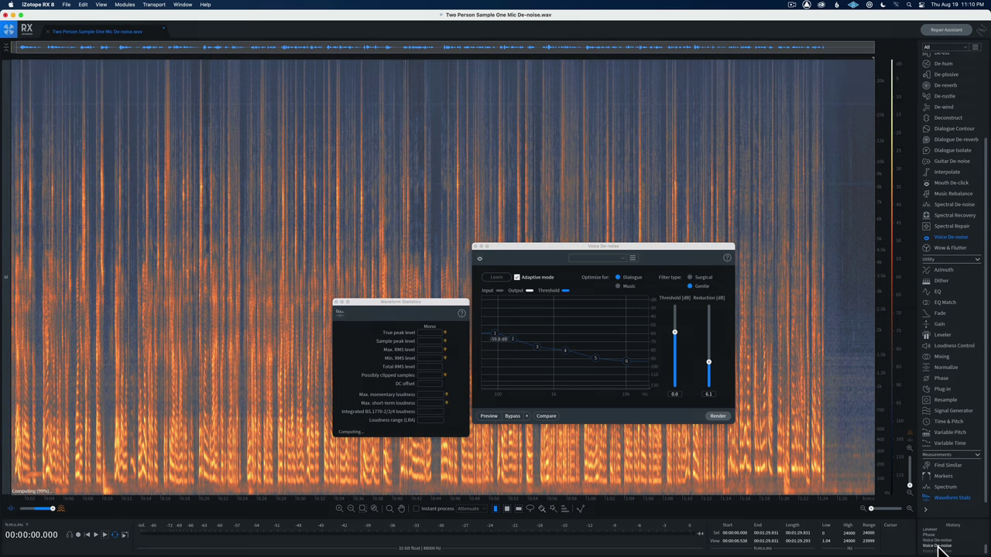
click(802, 428)
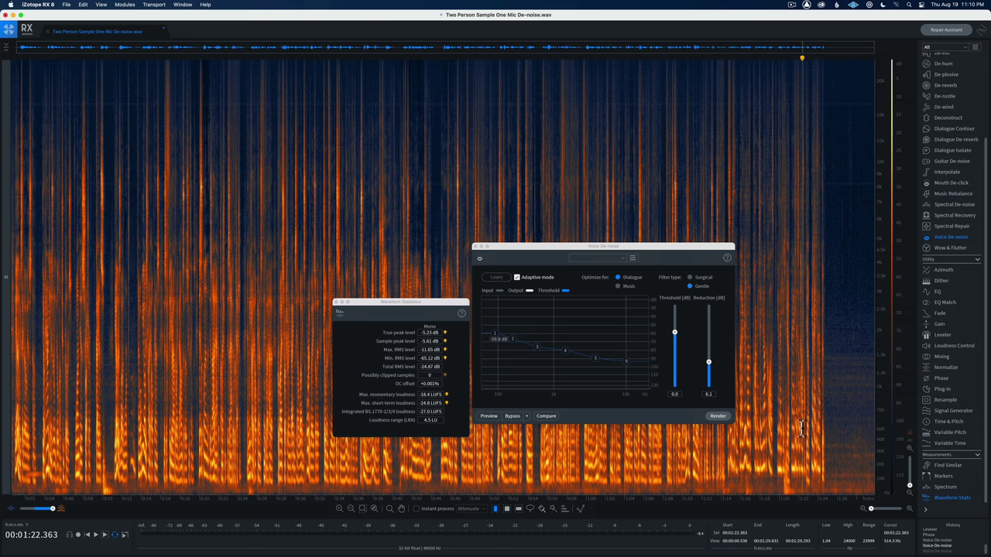
Step: Render an EQ high-pass filter at 80 Hz with a 48 dB/oct slope over the recording, and close the EQ module
click(939, 292)
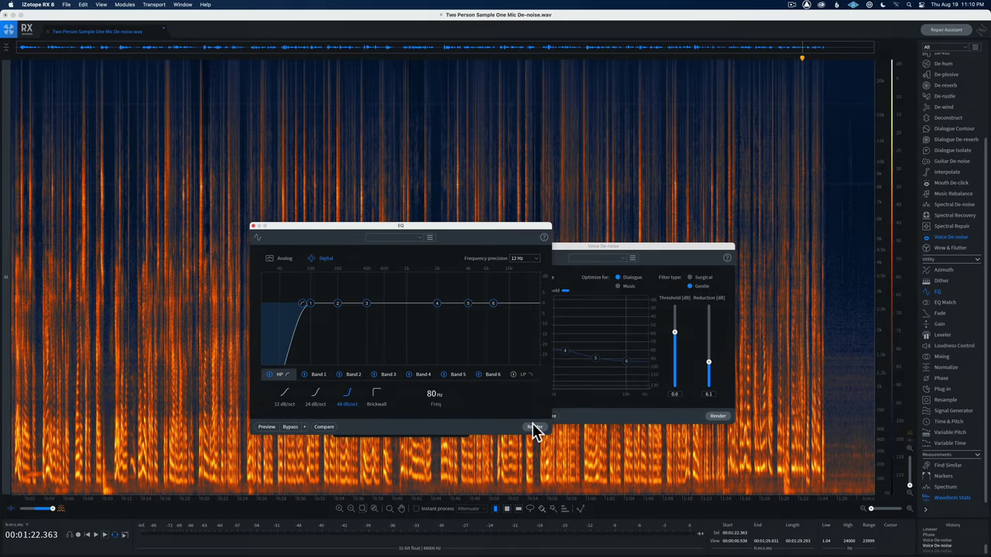
click(532, 426)
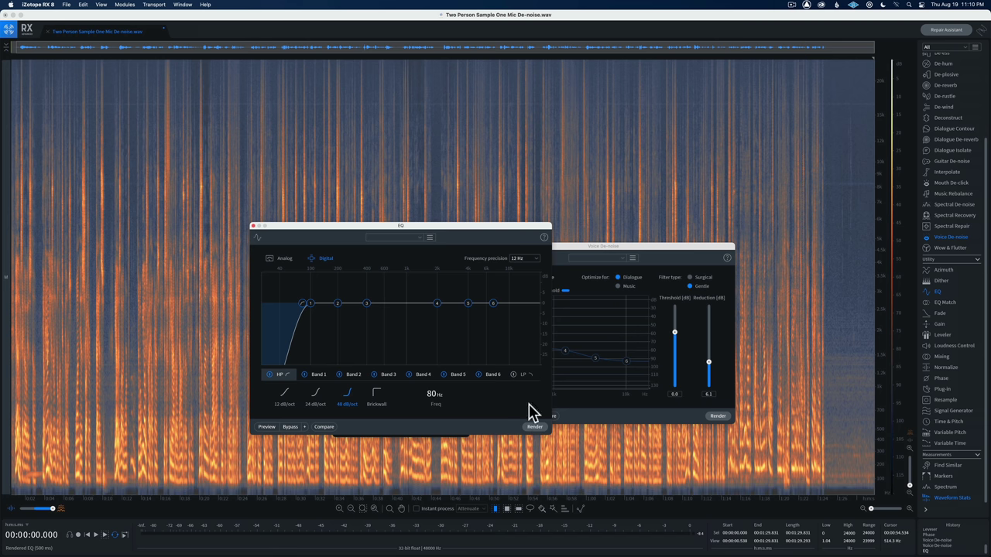
click(253, 226)
Step: Measure the waveform statistics of about the last 5 seconds of the filtered recording and play about the last 4.6 seconds
click(825, 387)
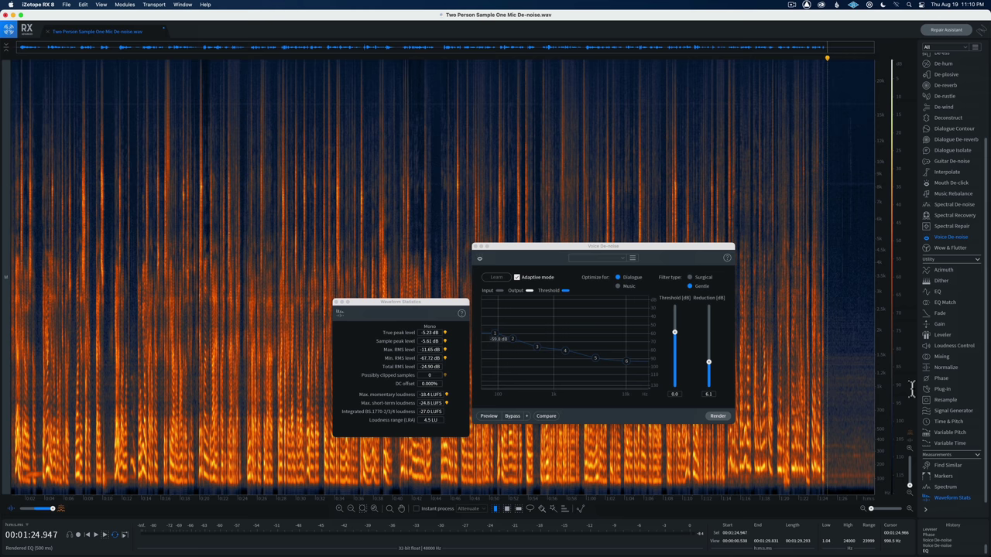
drag(825, 387, 873, 387)
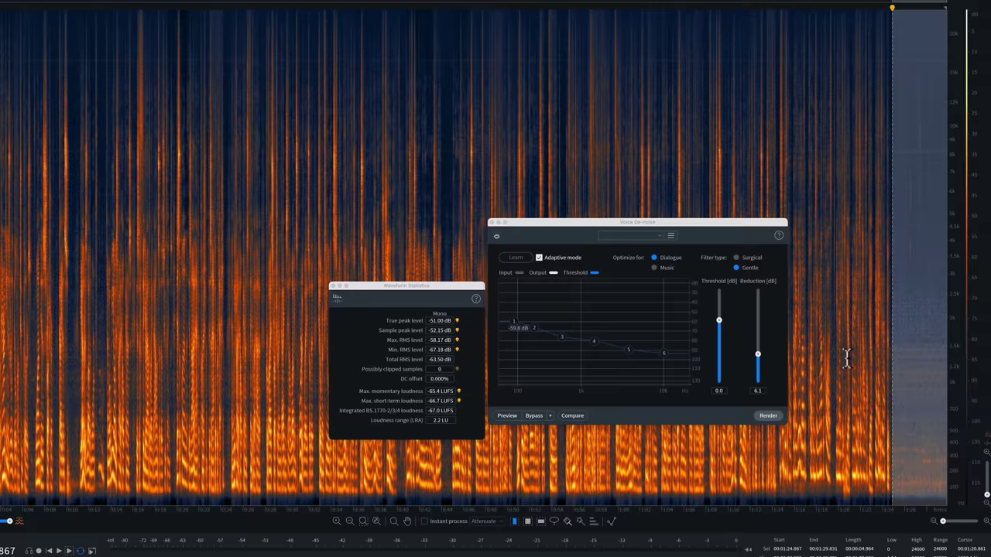
click(990, 261)
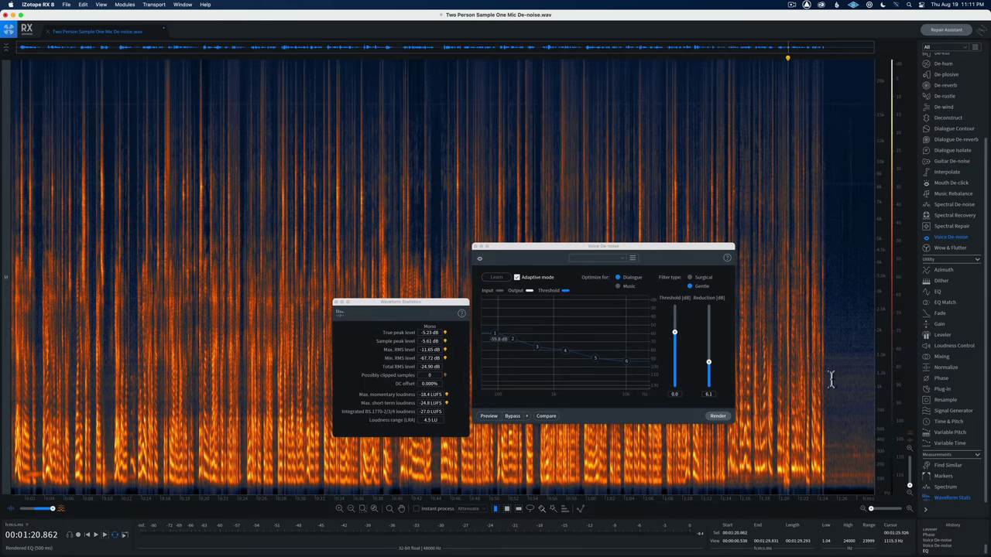
drag(830, 378, 875, 379)
key(space)
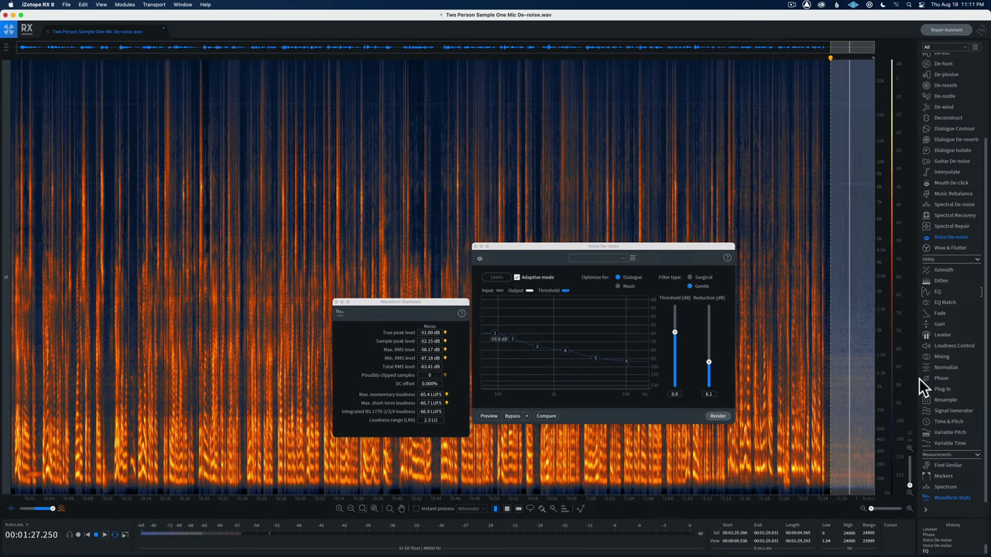
key(space)
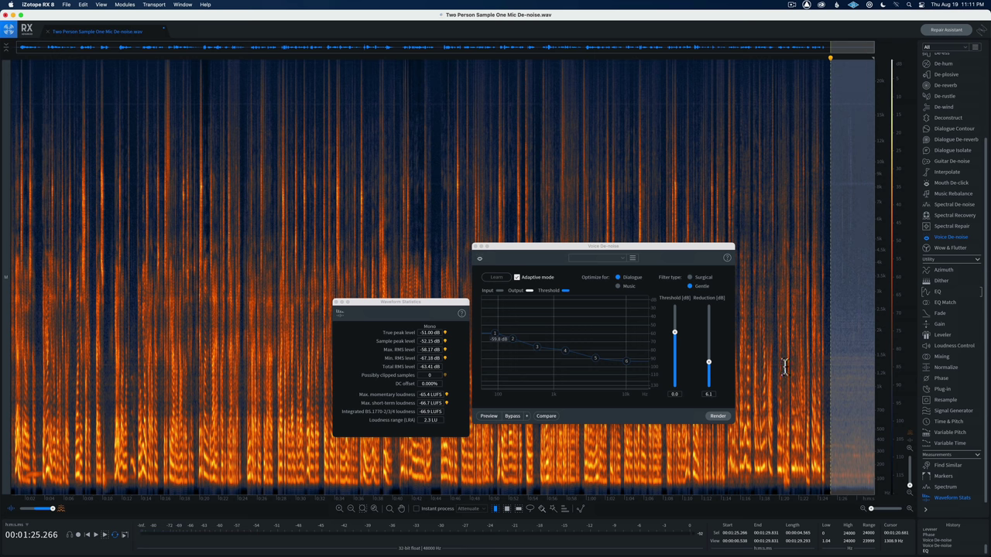
Step: Play the fully processed recording from the start, and compare it with the original audio in the Phase history state
click(240, 366)
key(Home)
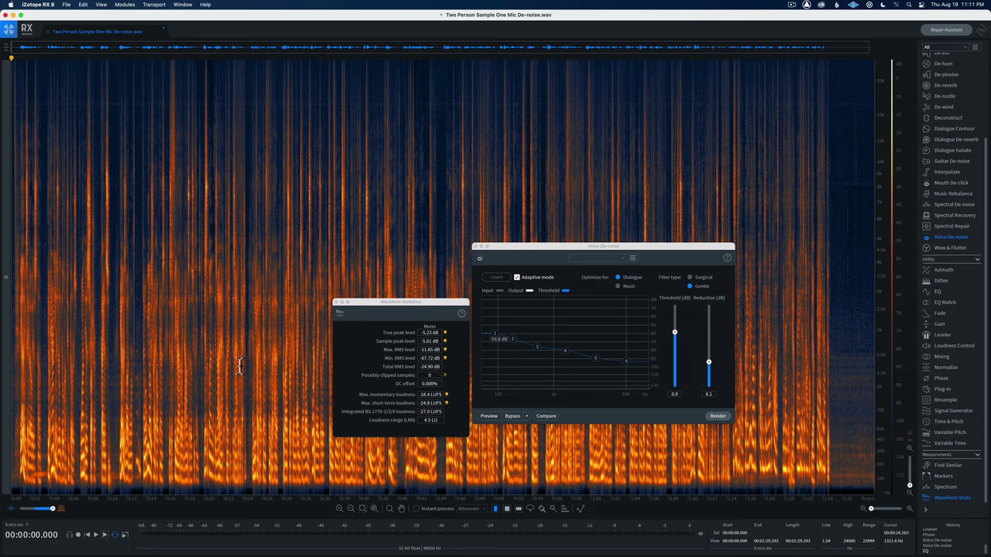
key(space)
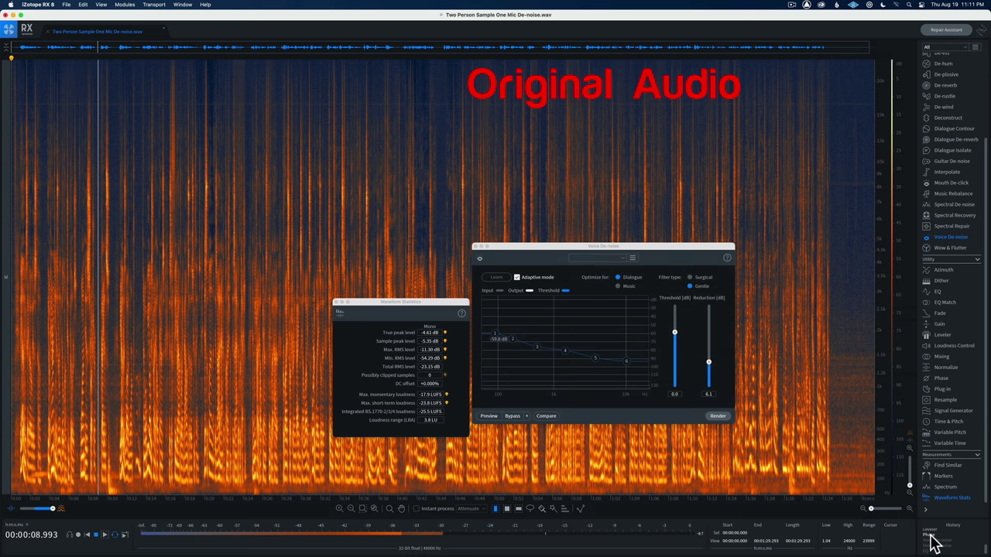
key(space)
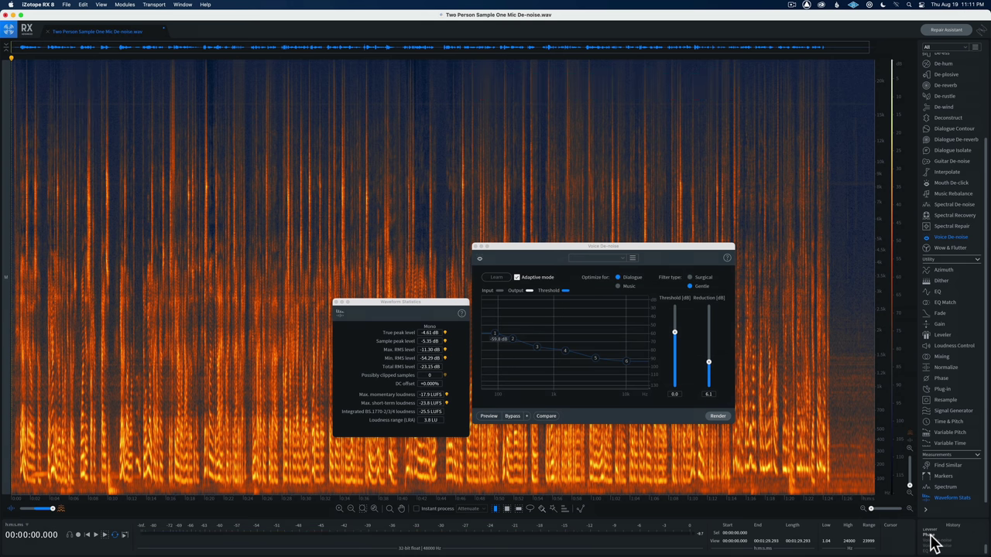